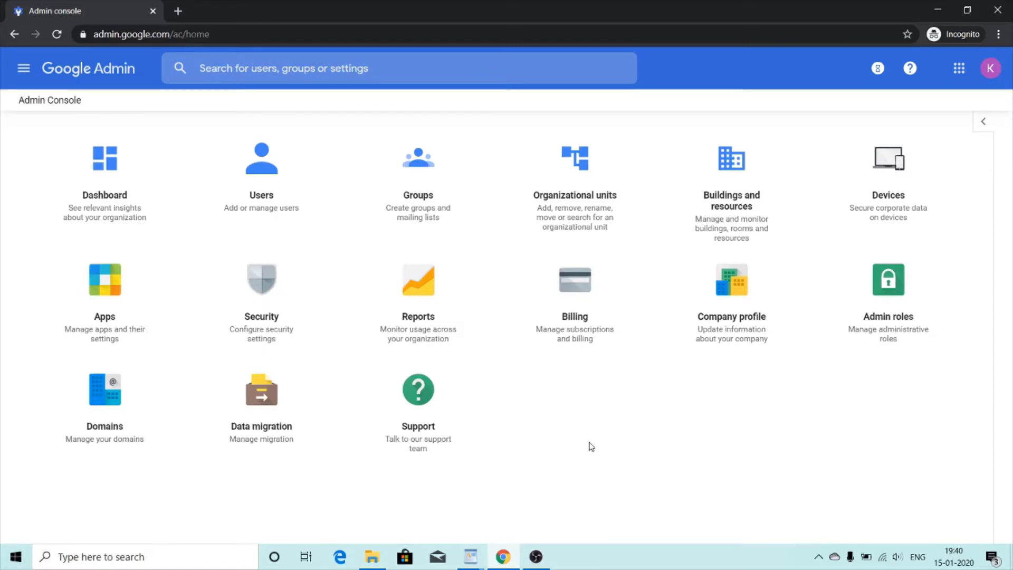
- Turn off the Drive and Docs service for everyone in the organization in the G Suite core services
click(126, 284)
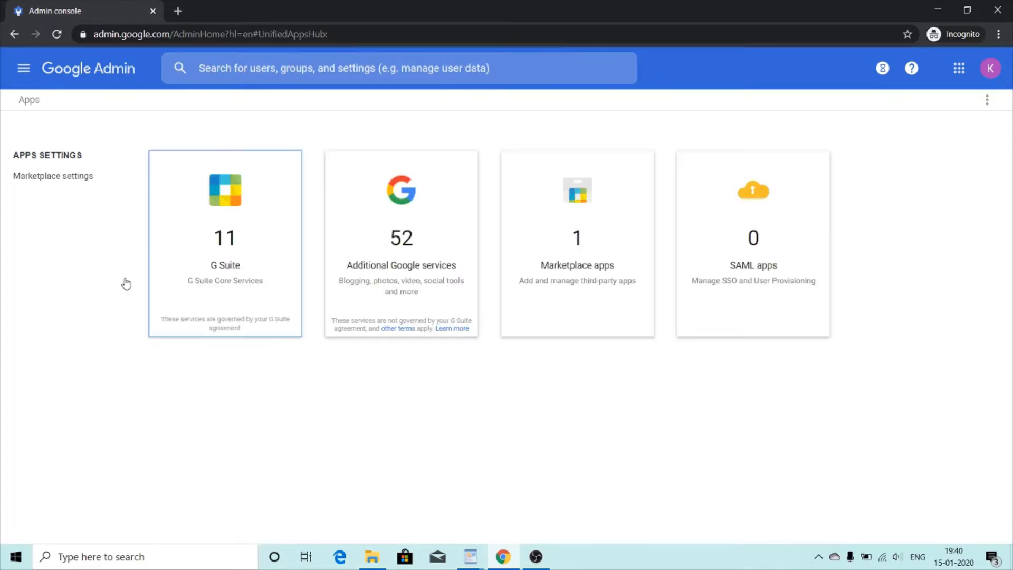
click(284, 208)
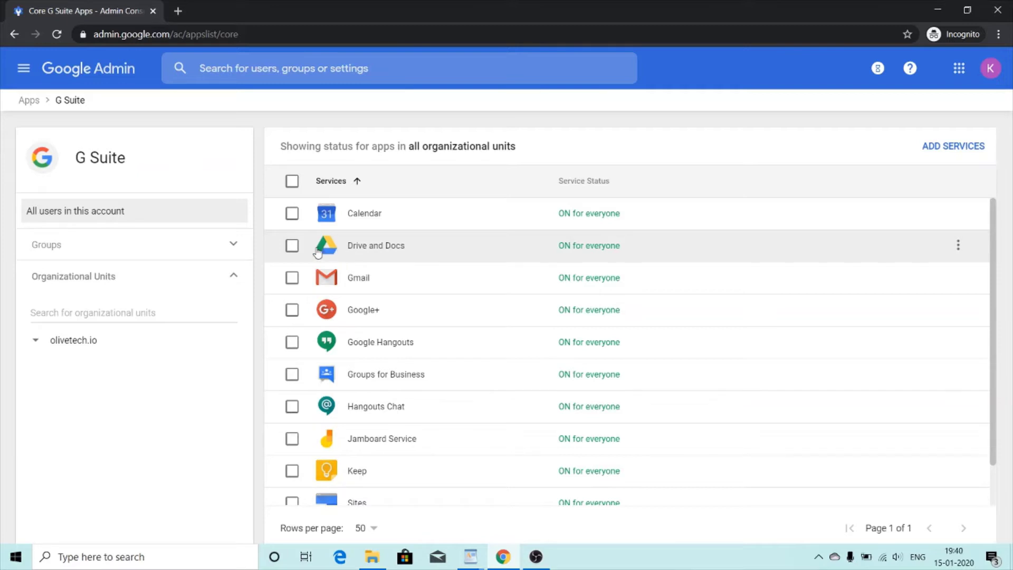
click(292, 248)
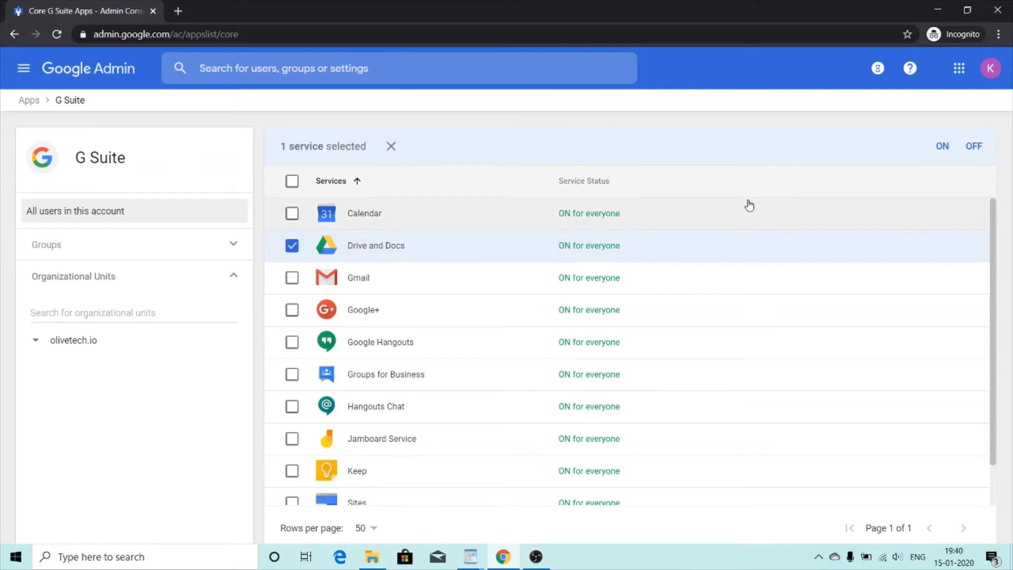
click(974, 148)
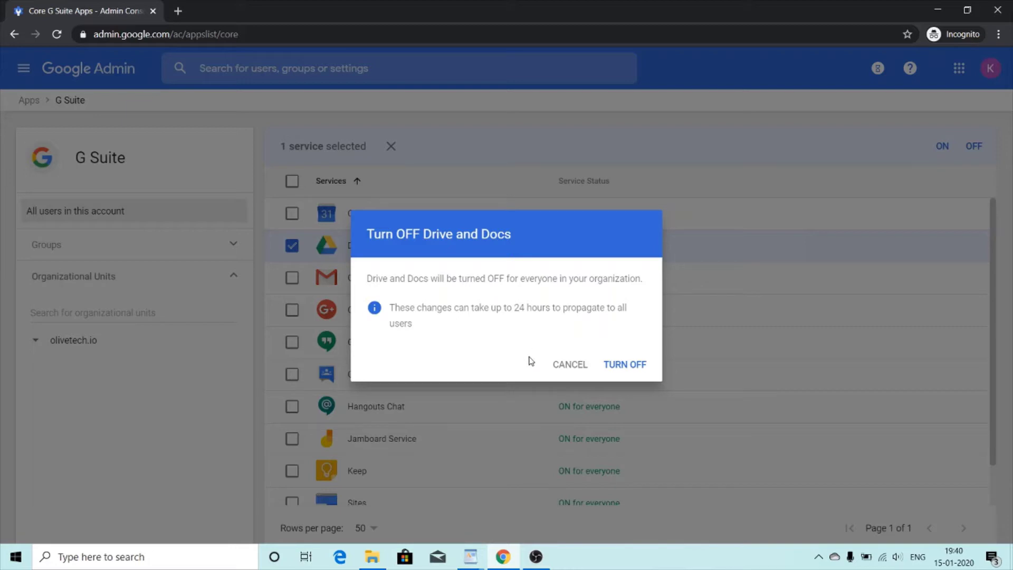
click(636, 372)
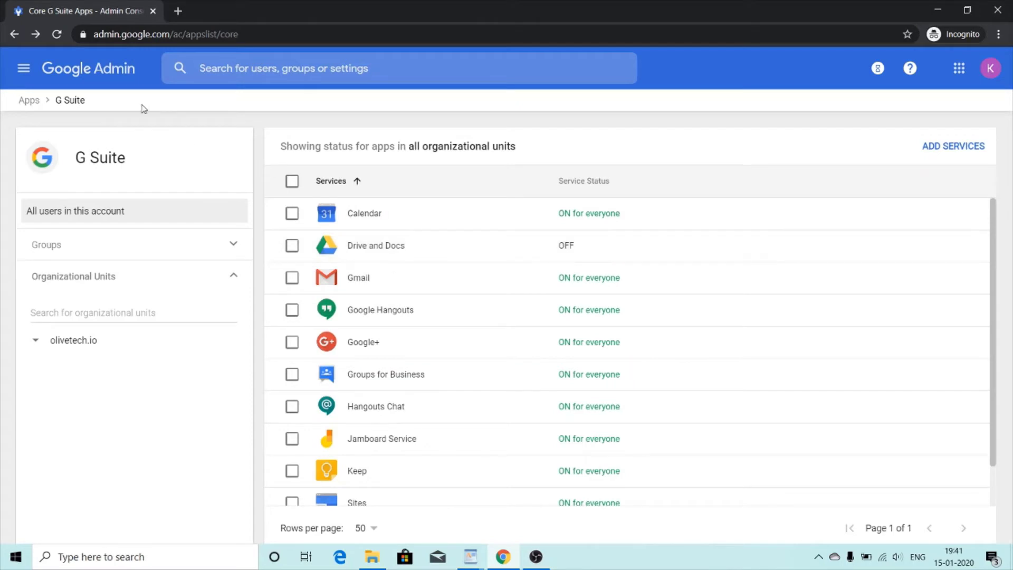
- Create a new organizational unit named Sales under the parent unit olivetech.io
click(114, 79)
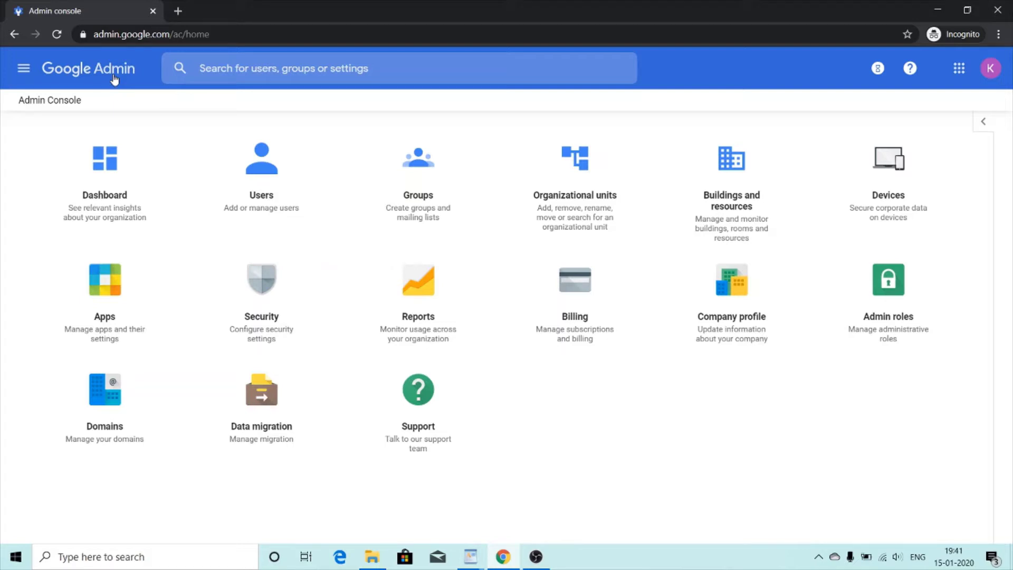
click(530, 174)
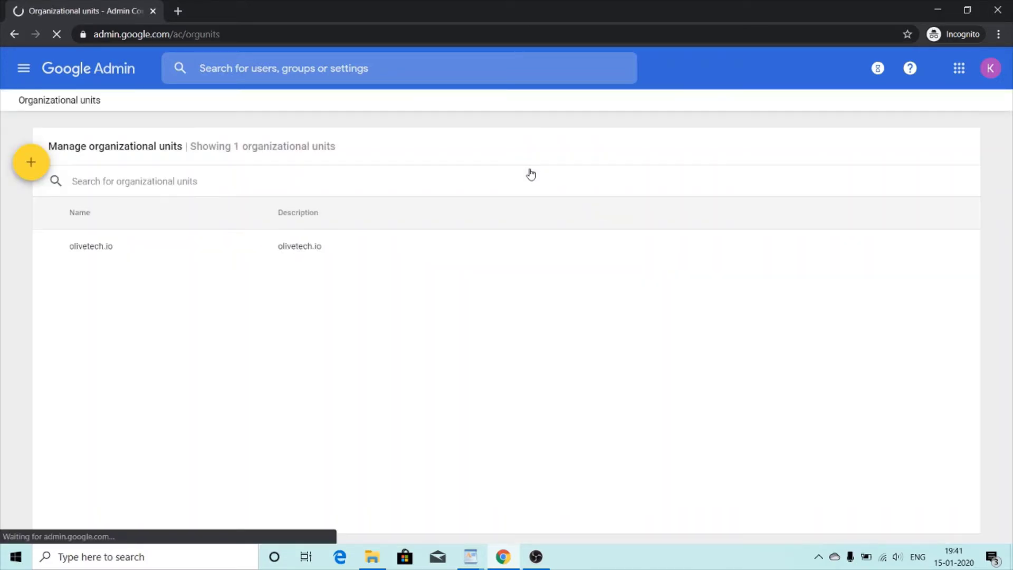
click(39, 162)
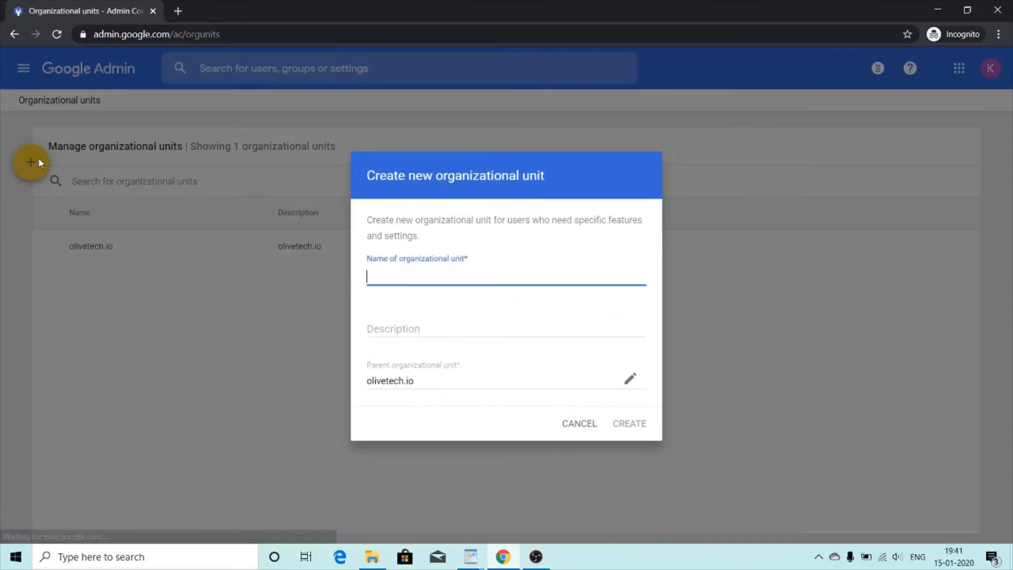
text(S)
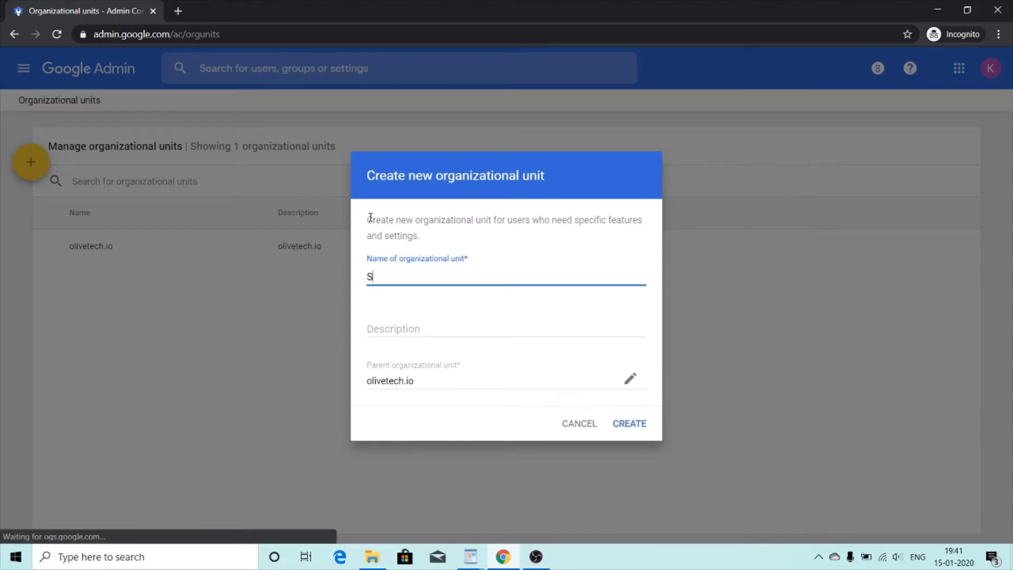
text(ales)
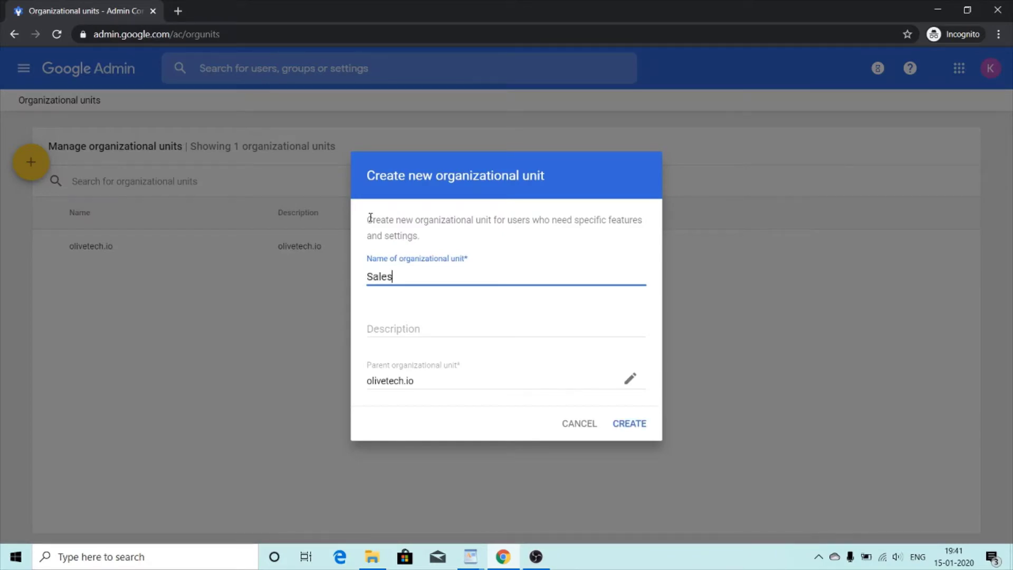
click(630, 423)
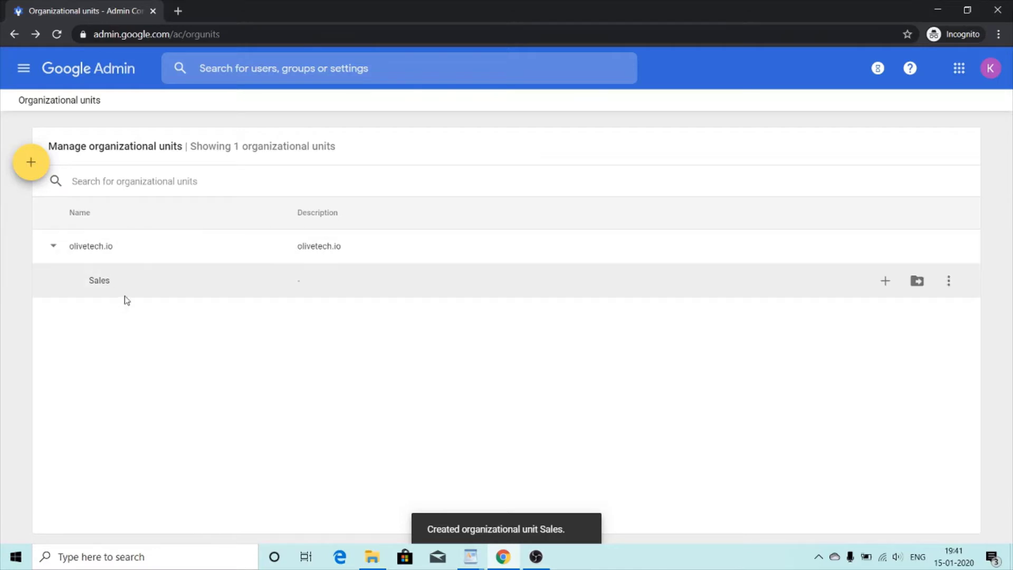
- Move the first, second and last listed users to the Sales organizational unit, and check the user lists of olivetech.io and Sales
click(99, 78)
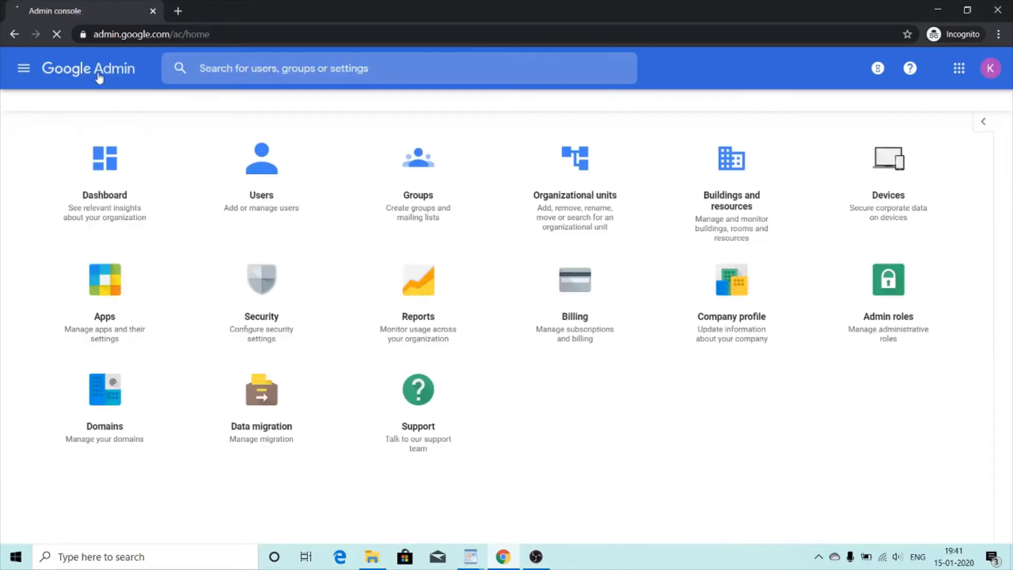
click(262, 192)
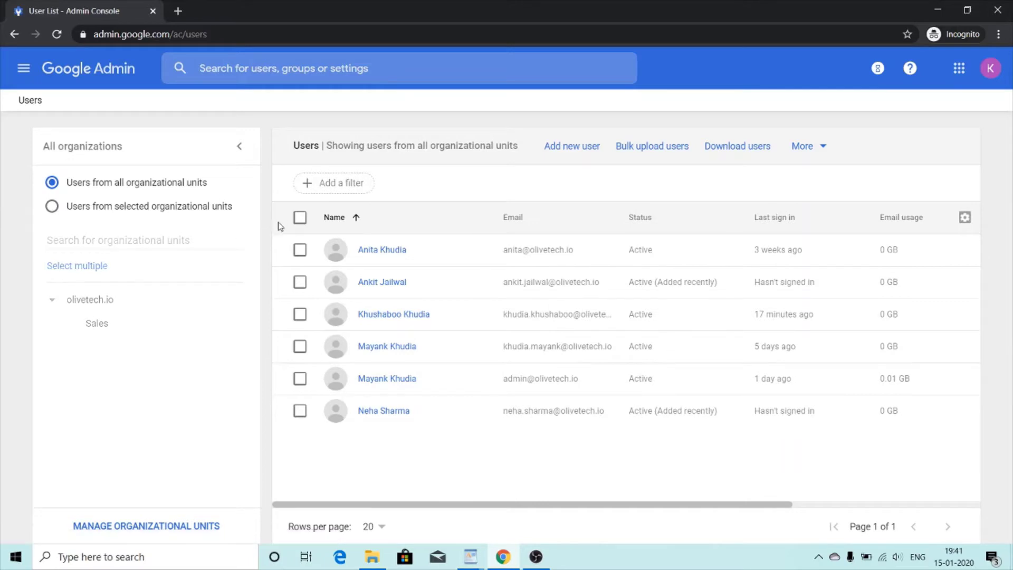
click(299, 251)
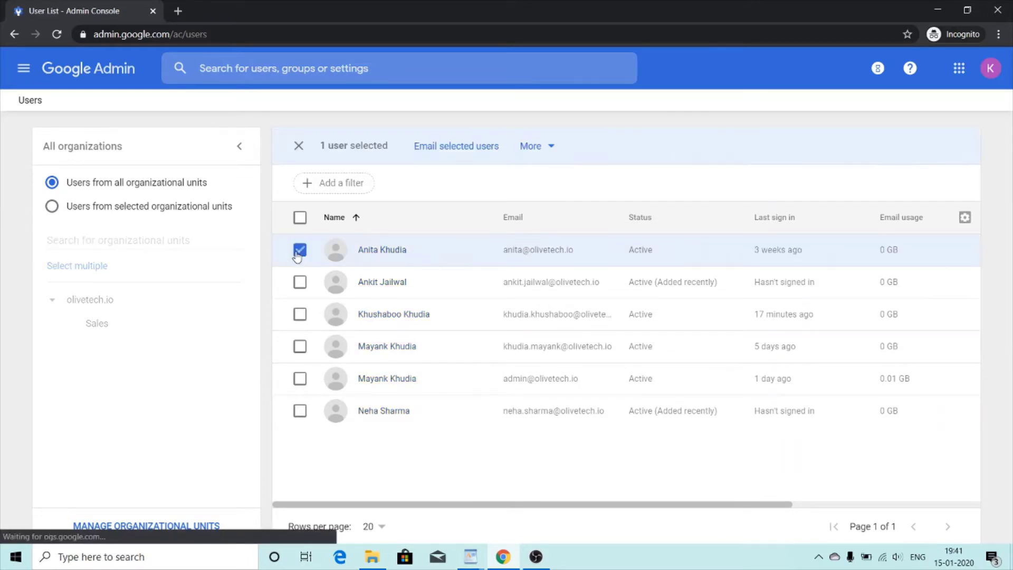
click(300, 281)
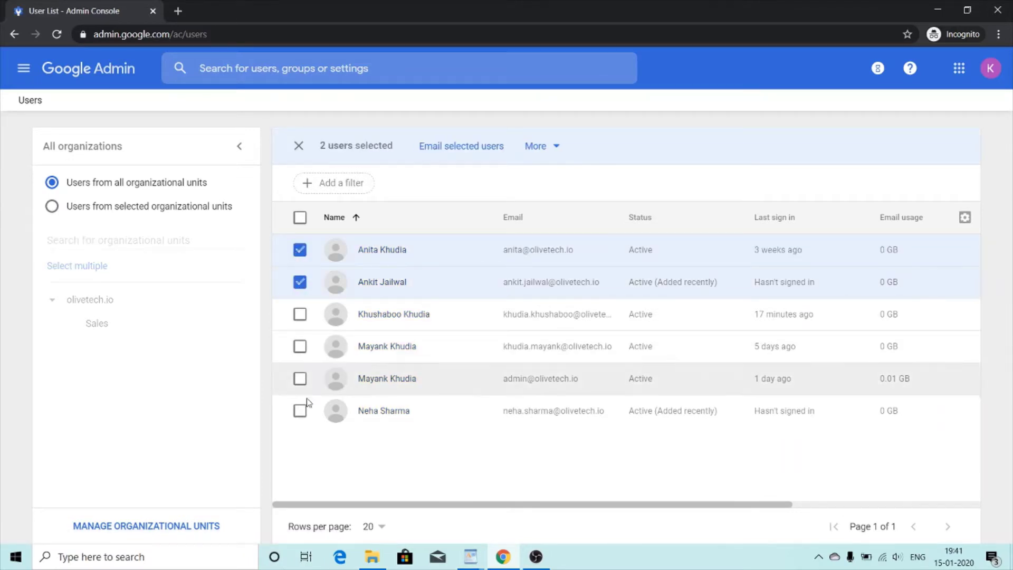
click(300, 411)
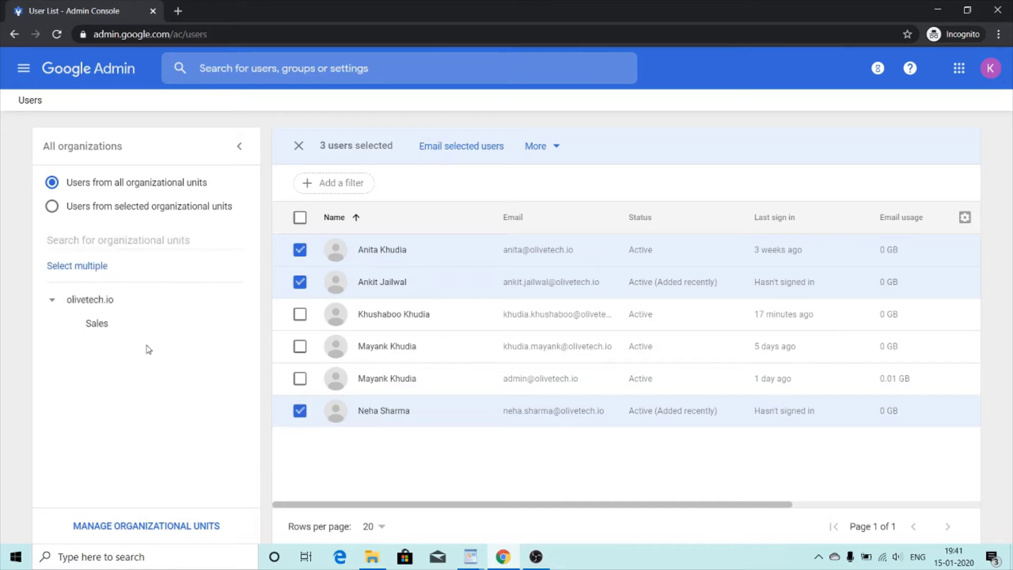
click(562, 145)
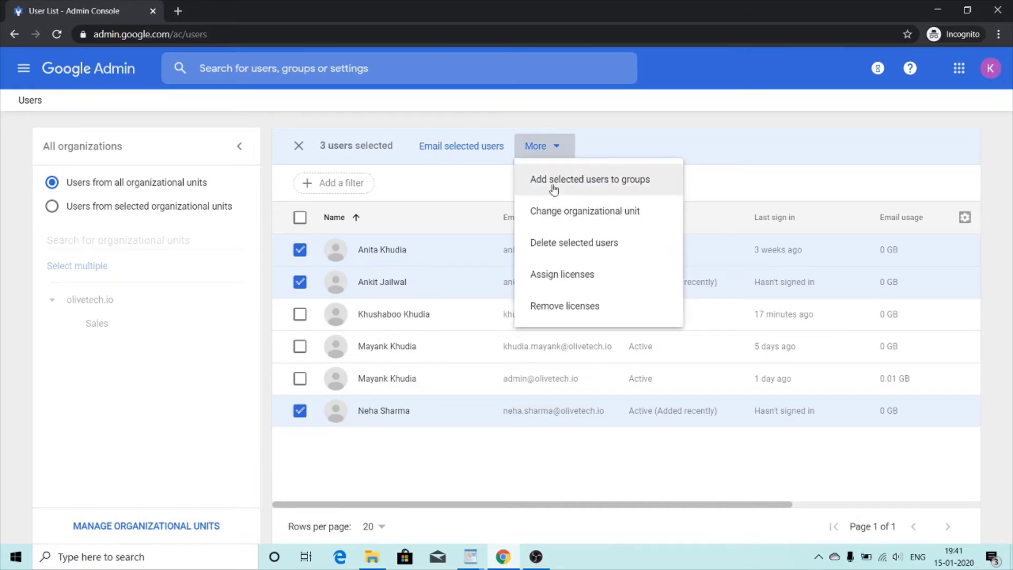
click(559, 209)
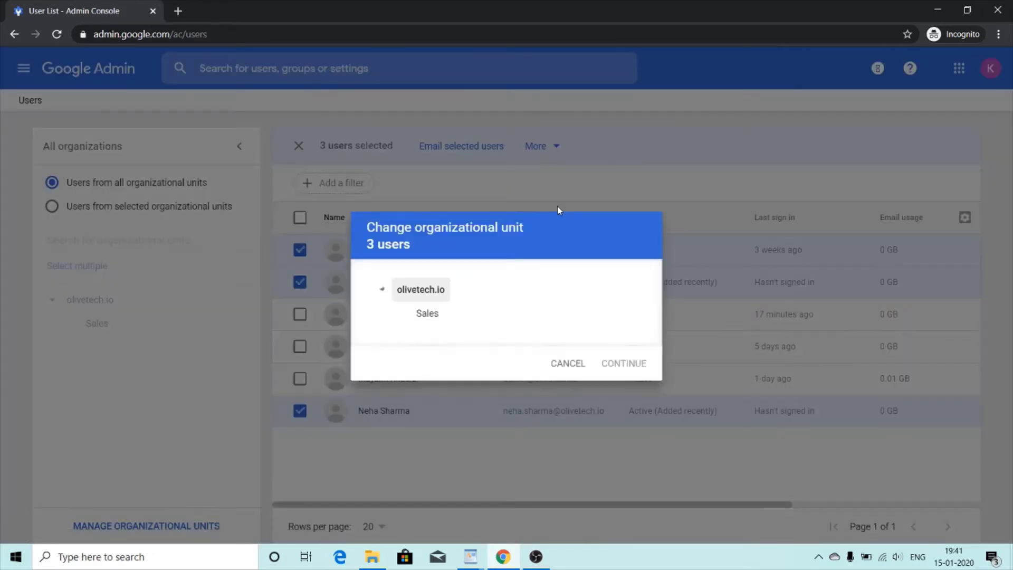
click(430, 315)
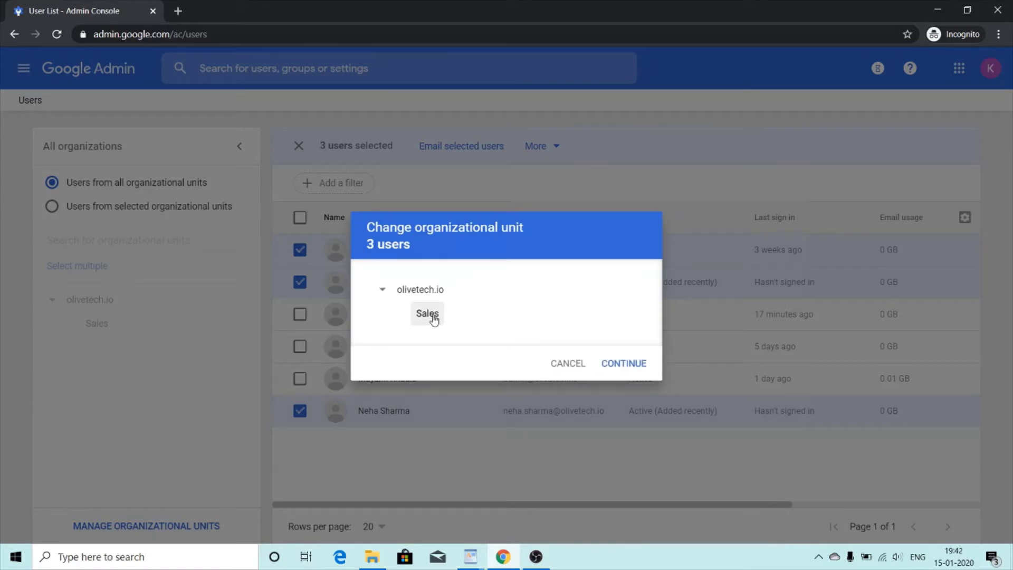
click(622, 363)
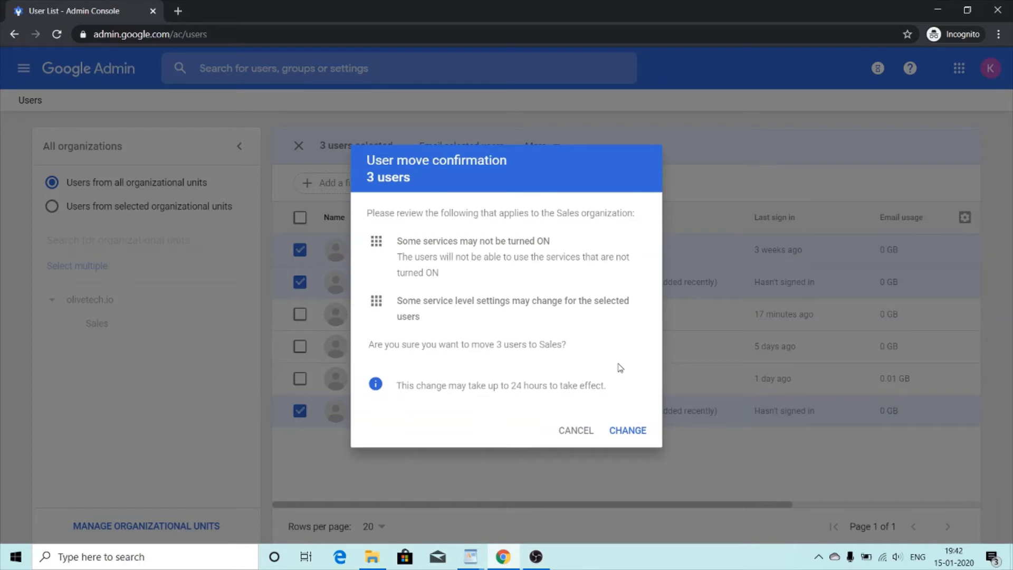
click(614, 430)
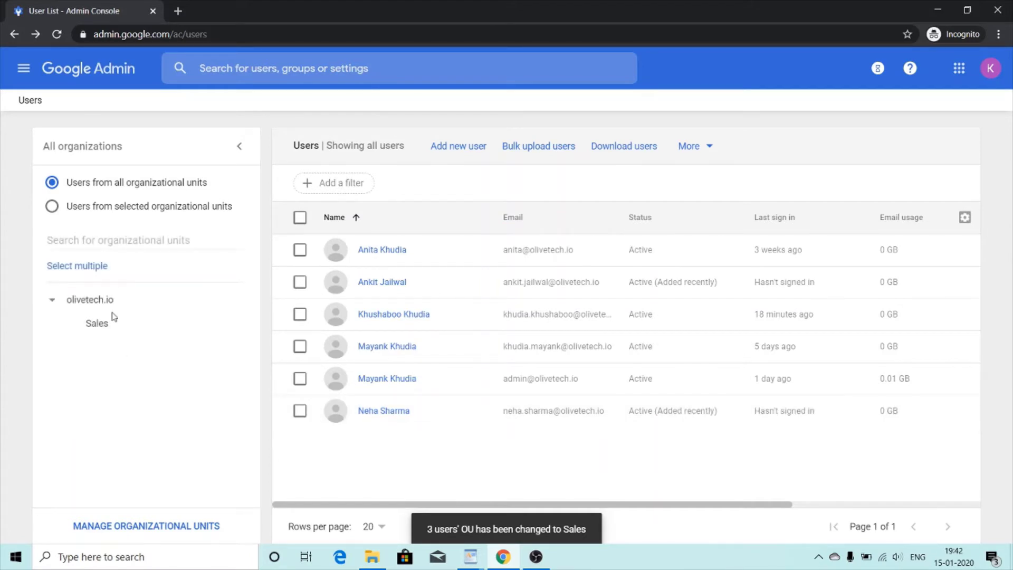
click(101, 305)
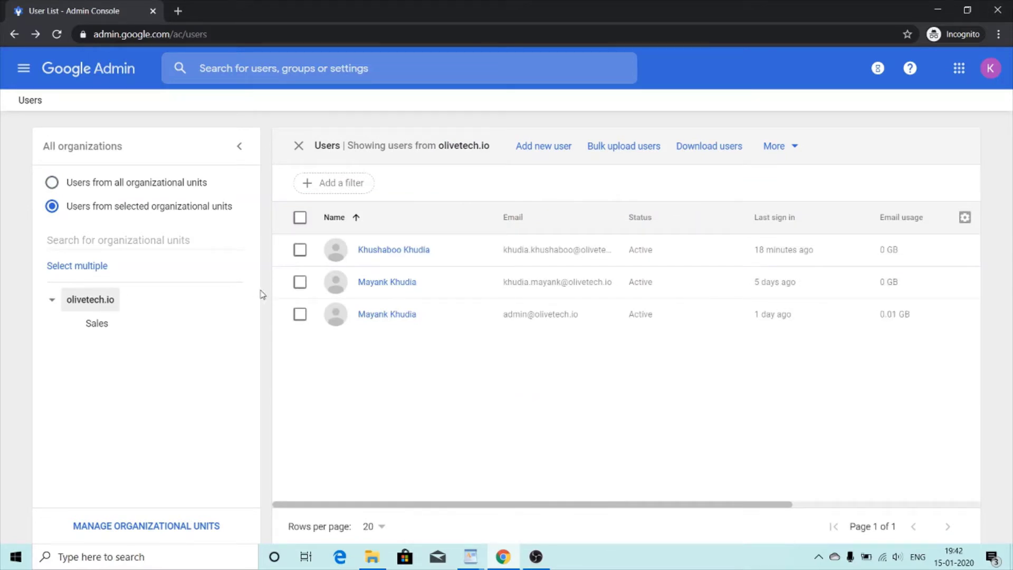
click(107, 328)
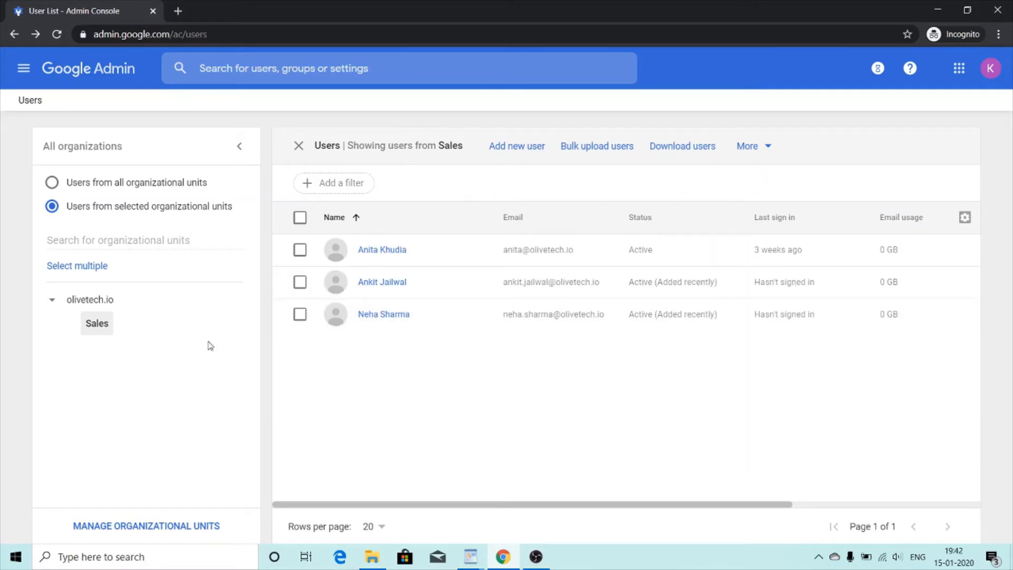
- Turn on the G Suite Drive and Docs service for all users in the Sales organizational unit
click(124, 70)
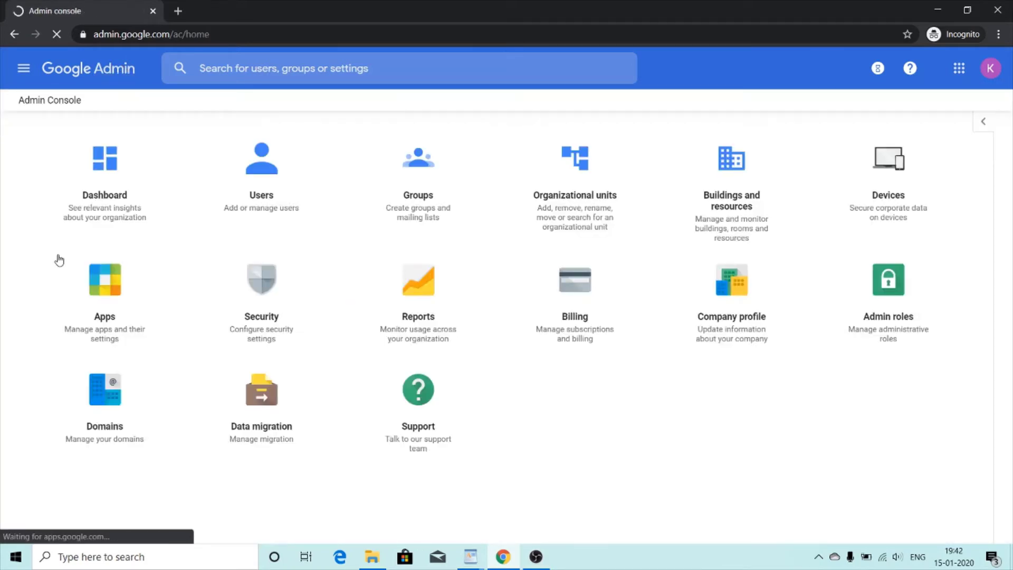
click(114, 292)
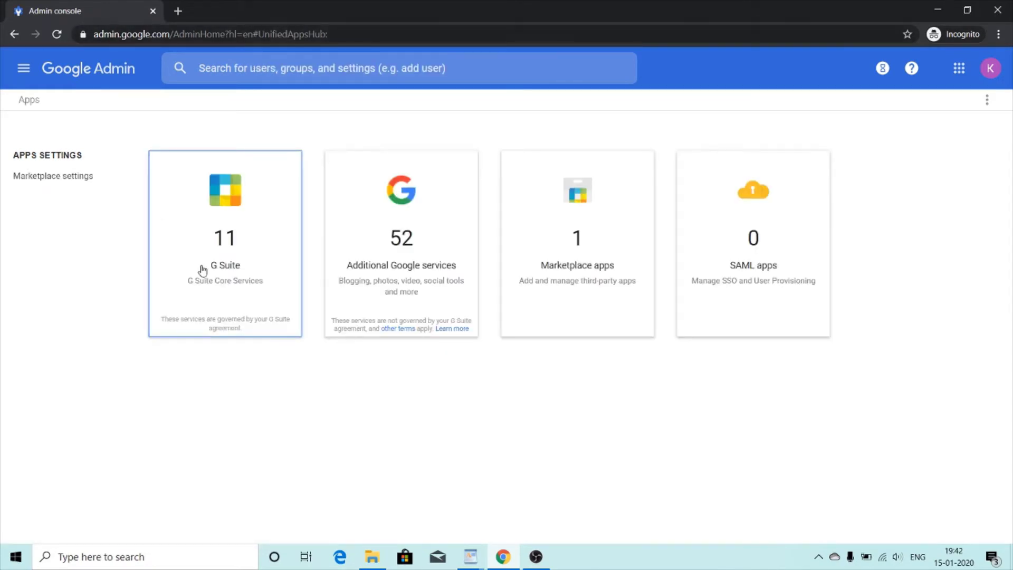
click(203, 270)
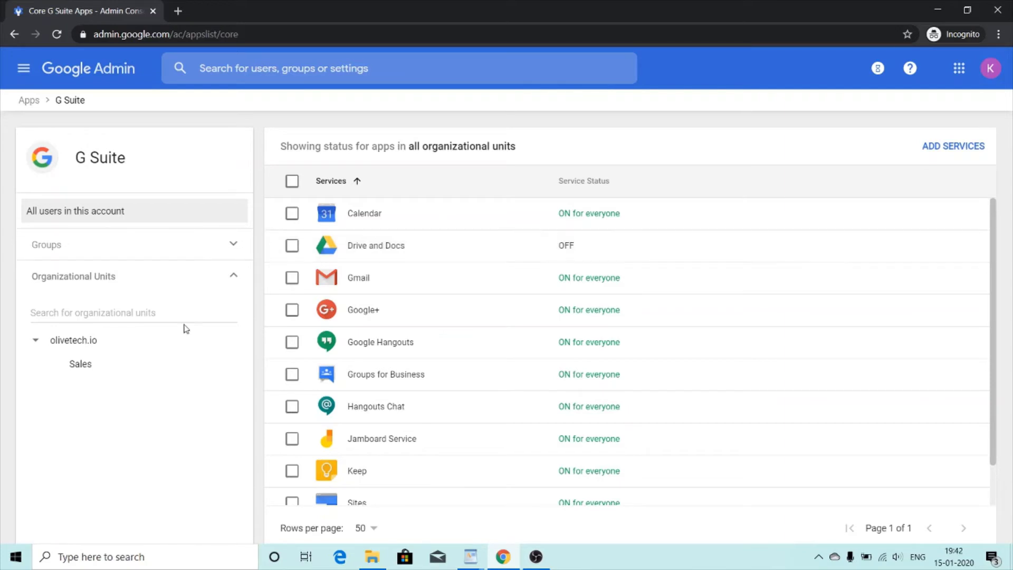
click(93, 368)
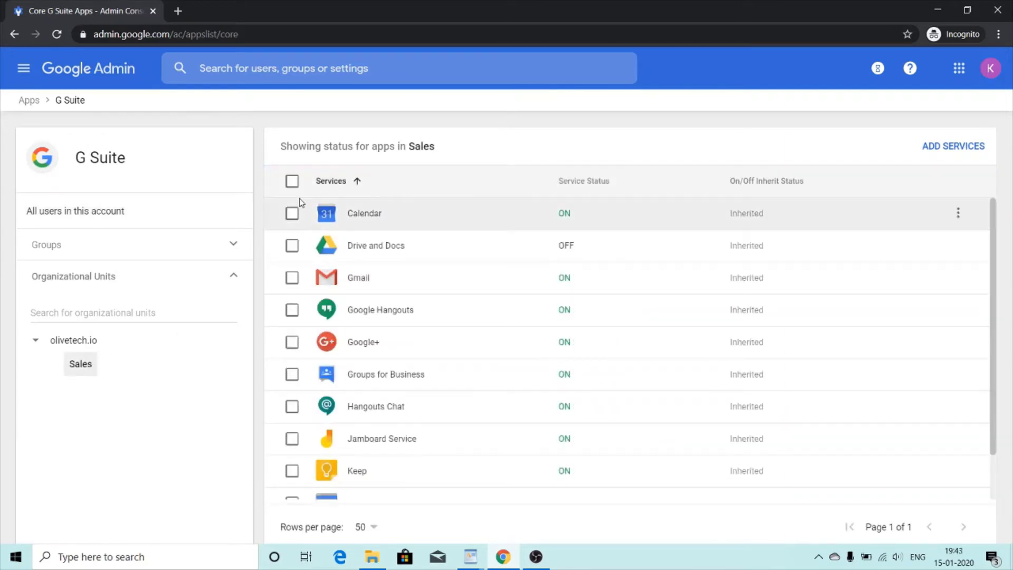
click(292, 247)
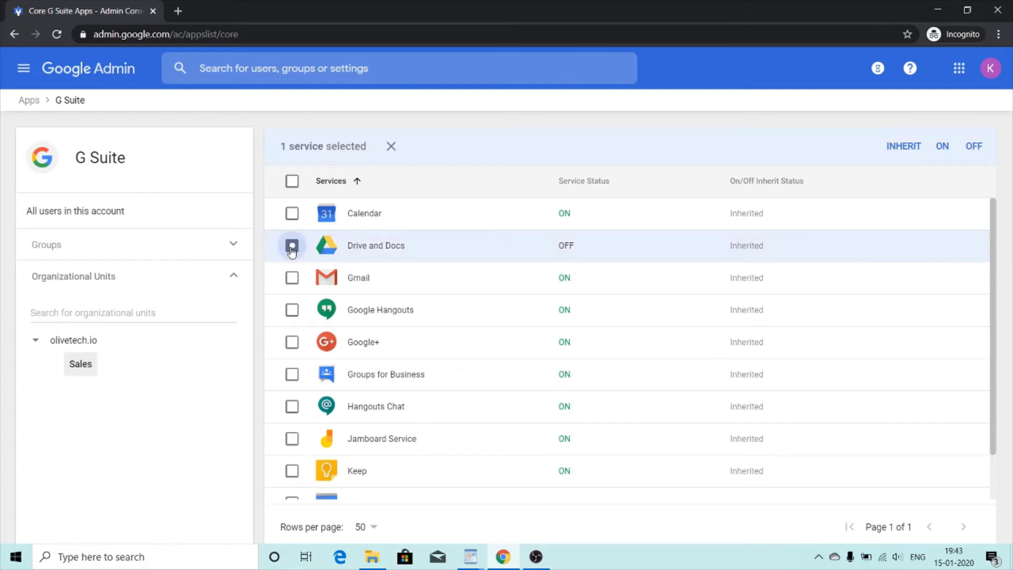
click(942, 146)
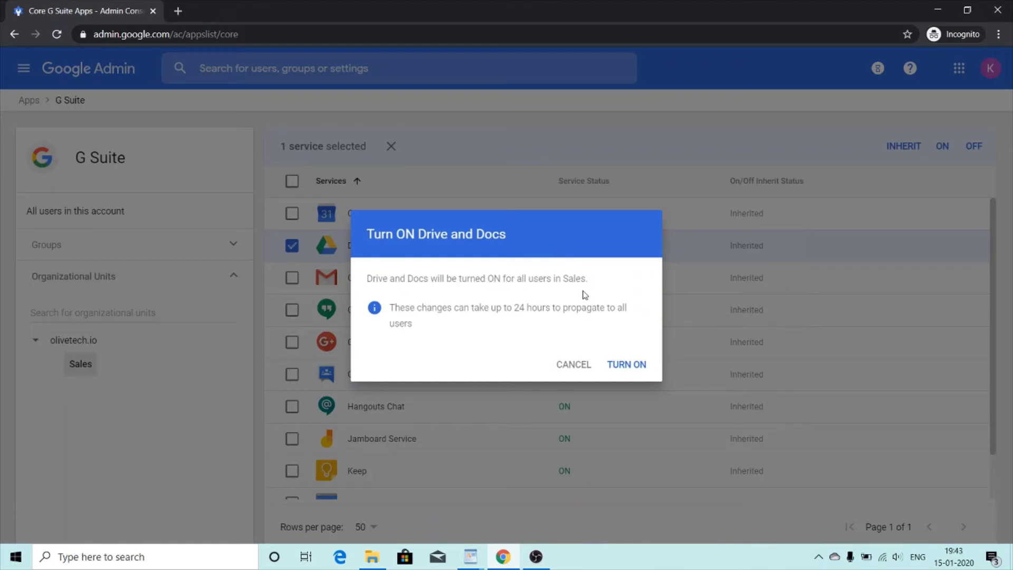
click(622, 372)
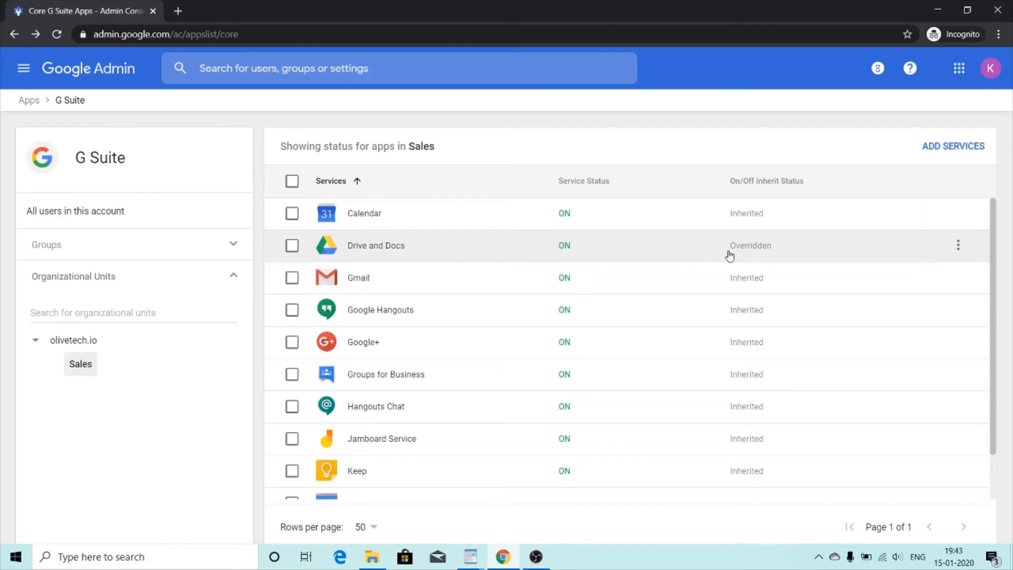
- View the Drive and Docs service settings and check its service status for all users in the account
drag(726, 251, 793, 257)
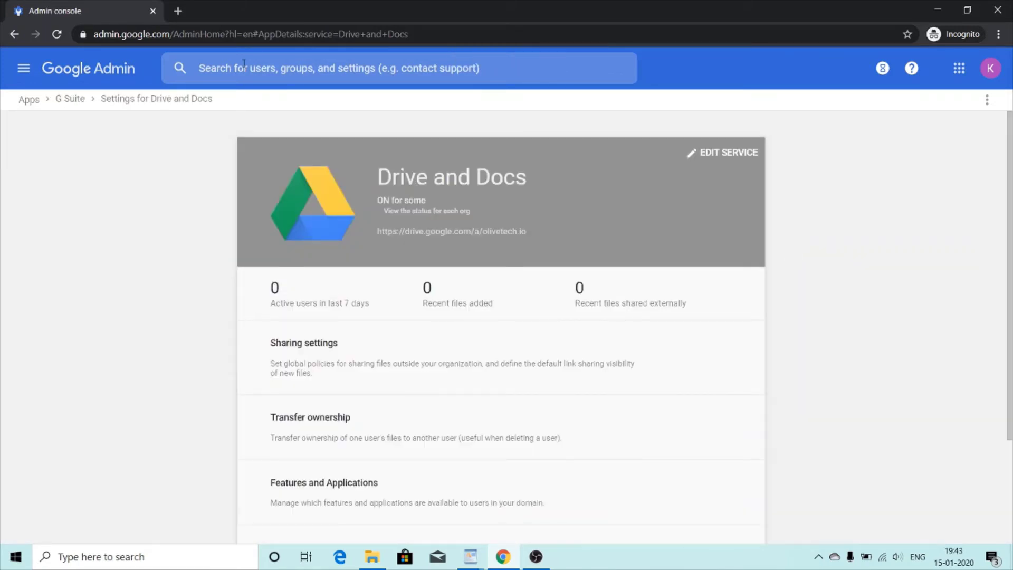
click(15, 36)
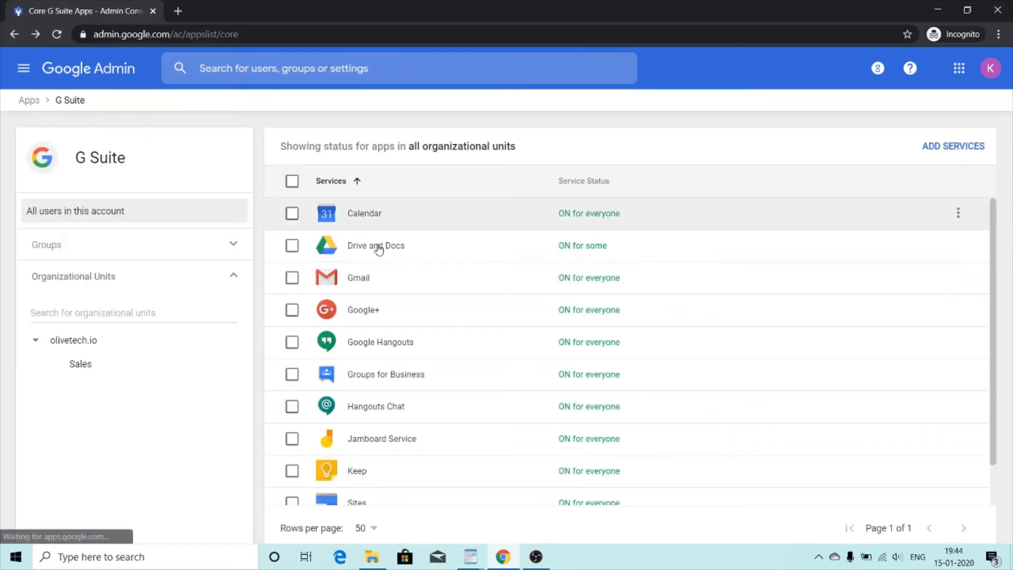
click(90, 217)
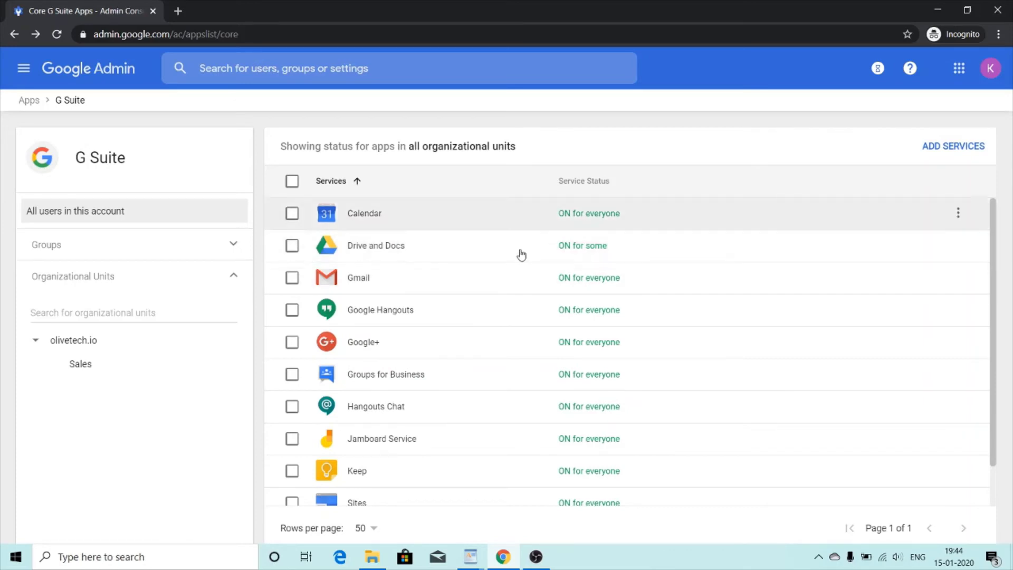
- Start a new group named Developers and set its group email name to developers in the olivetech.io domain
click(103, 76)
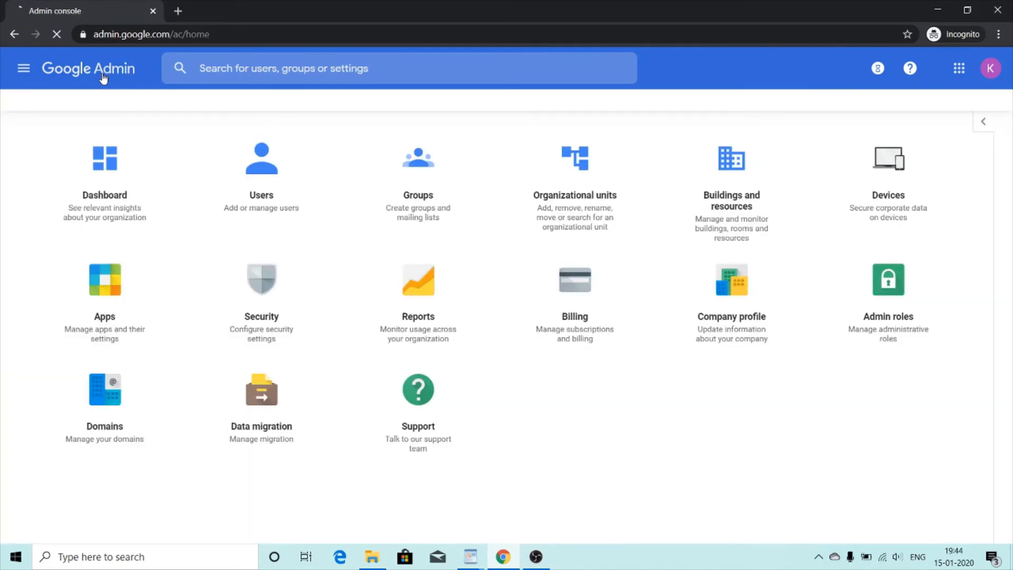
click(441, 188)
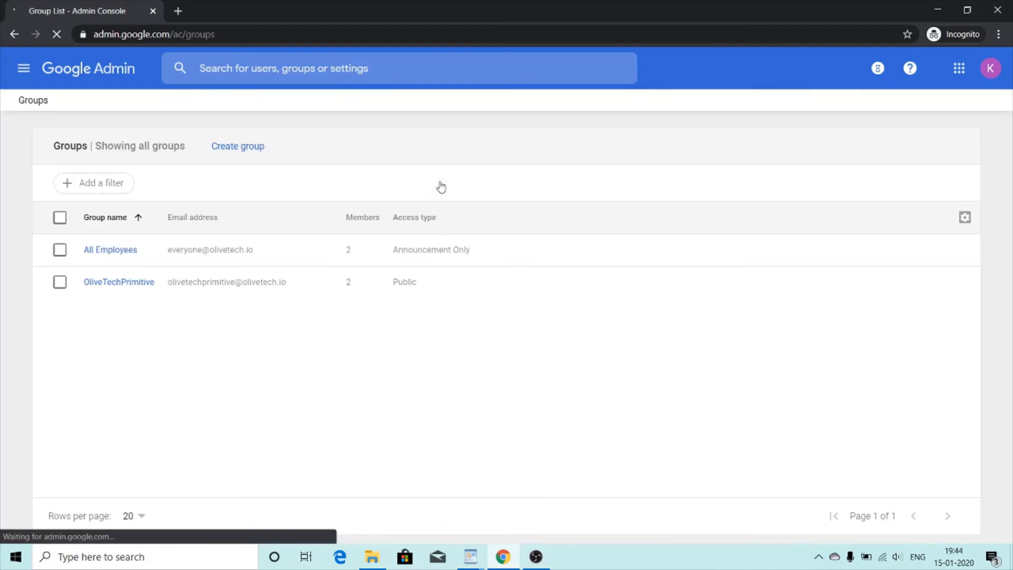
click(240, 147)
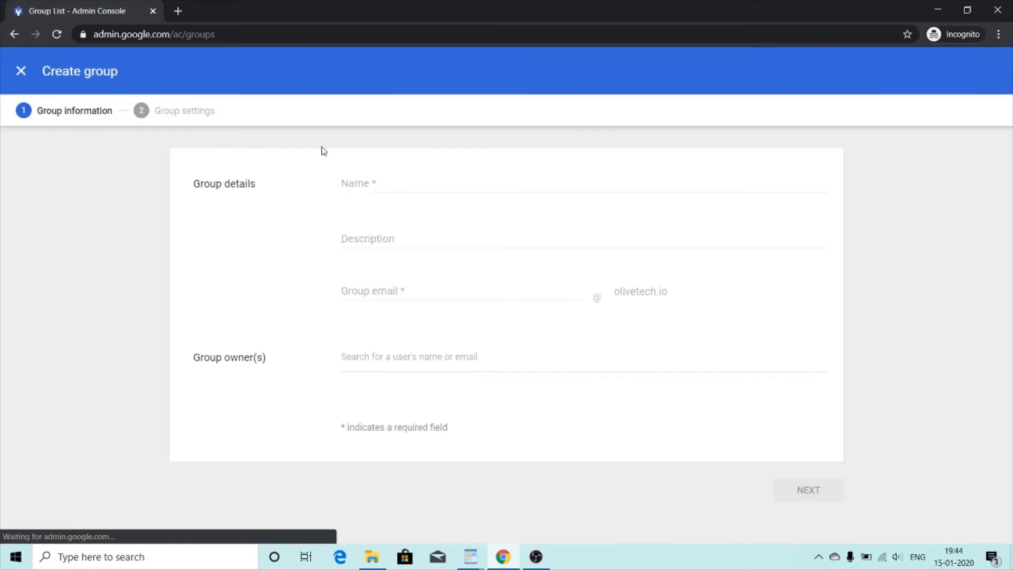
click(371, 180)
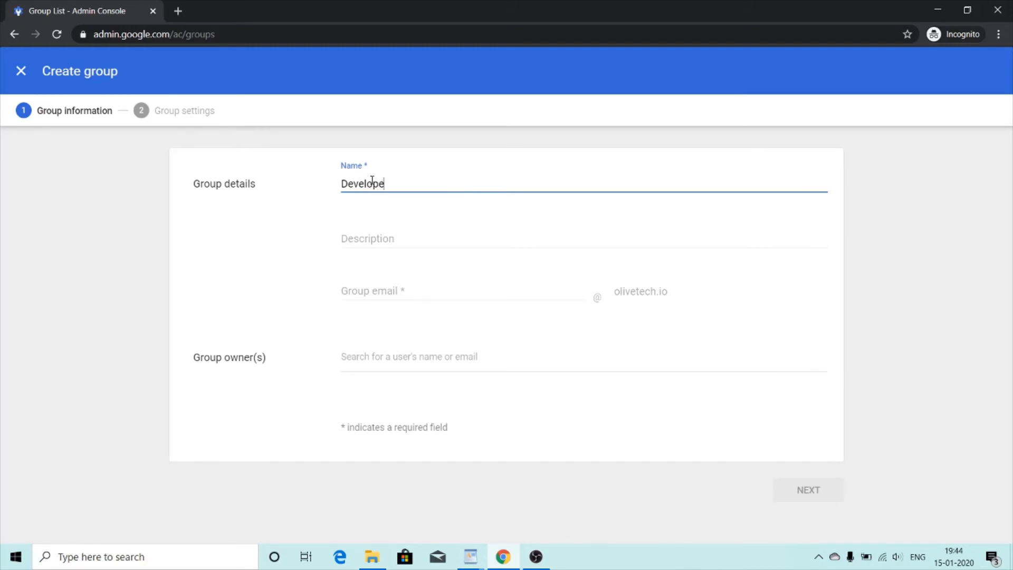
click(369, 299)
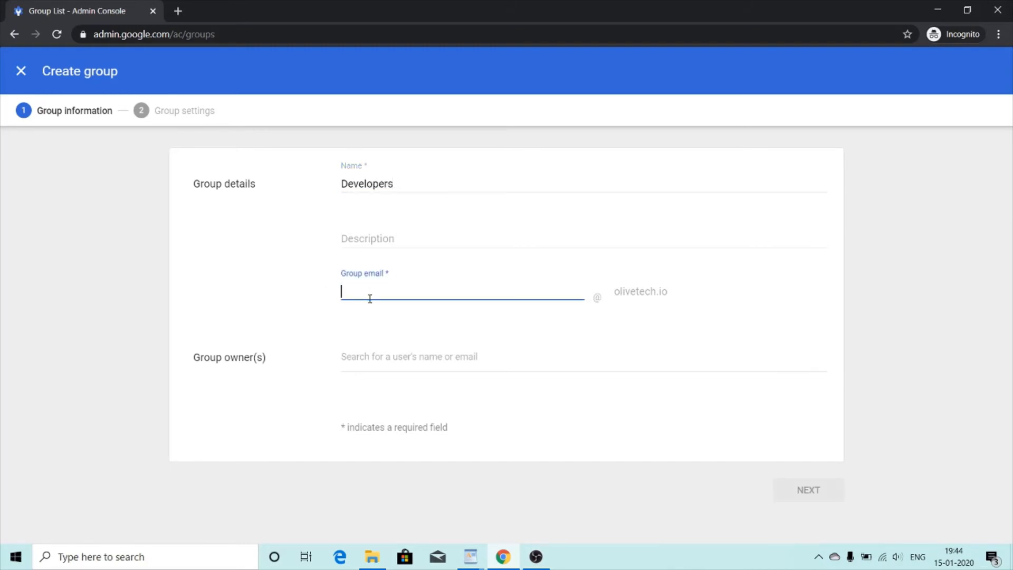
text(developers)
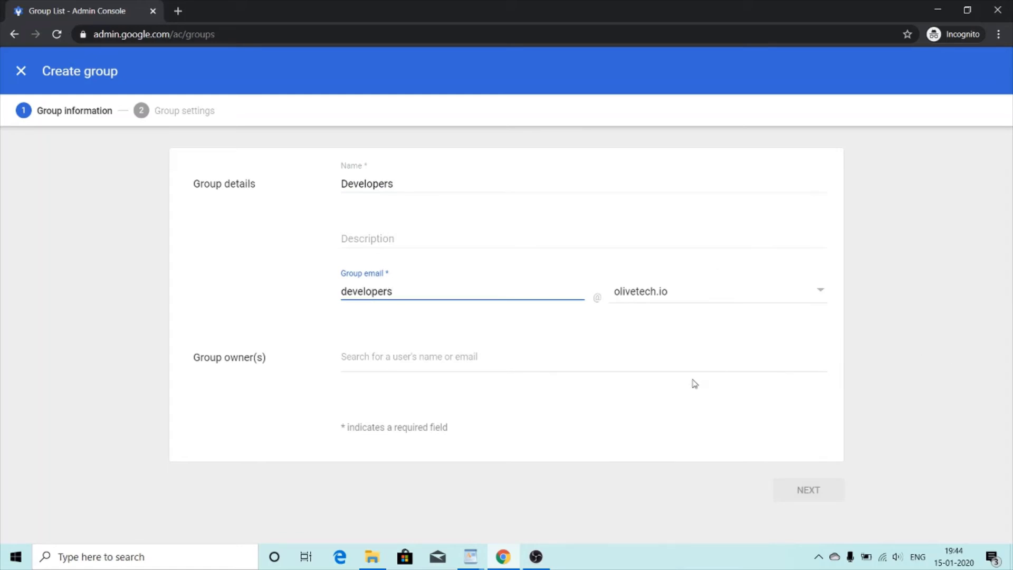
- Assign a user as owner of the Developers group and create the group with the default Public access settings
click(380, 361)
text(kh)
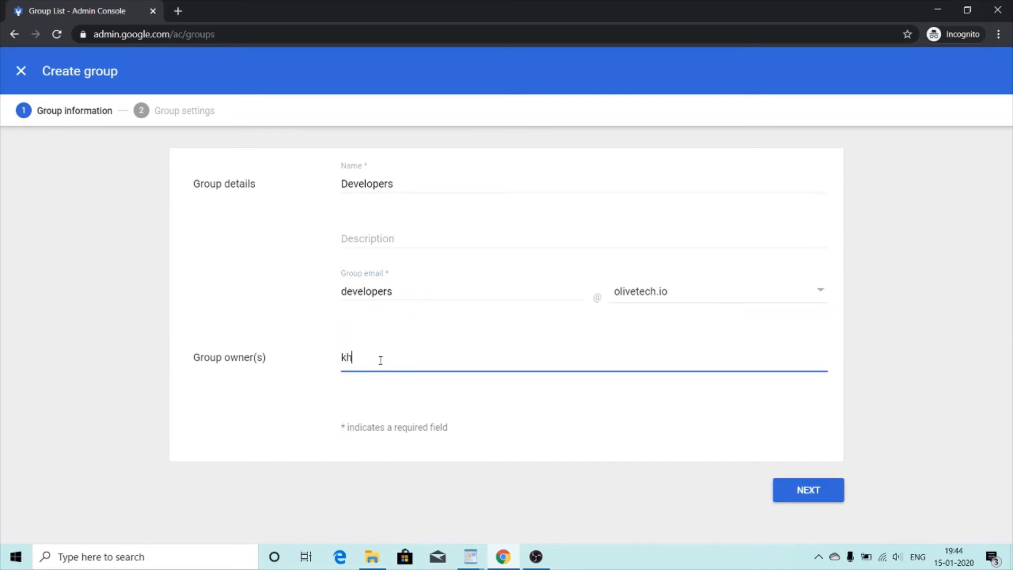
text(ush)
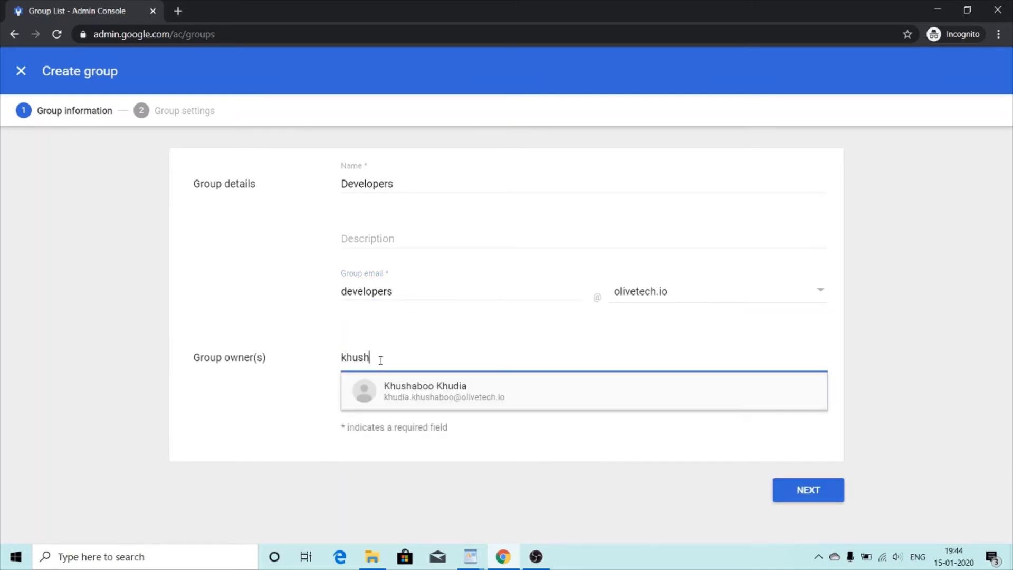
click(430, 398)
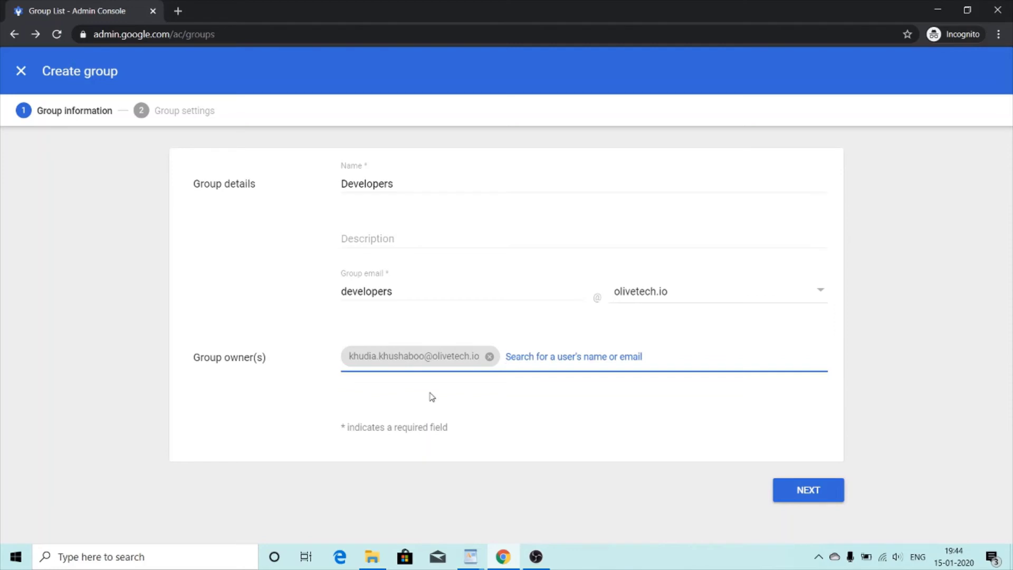
click(825, 490)
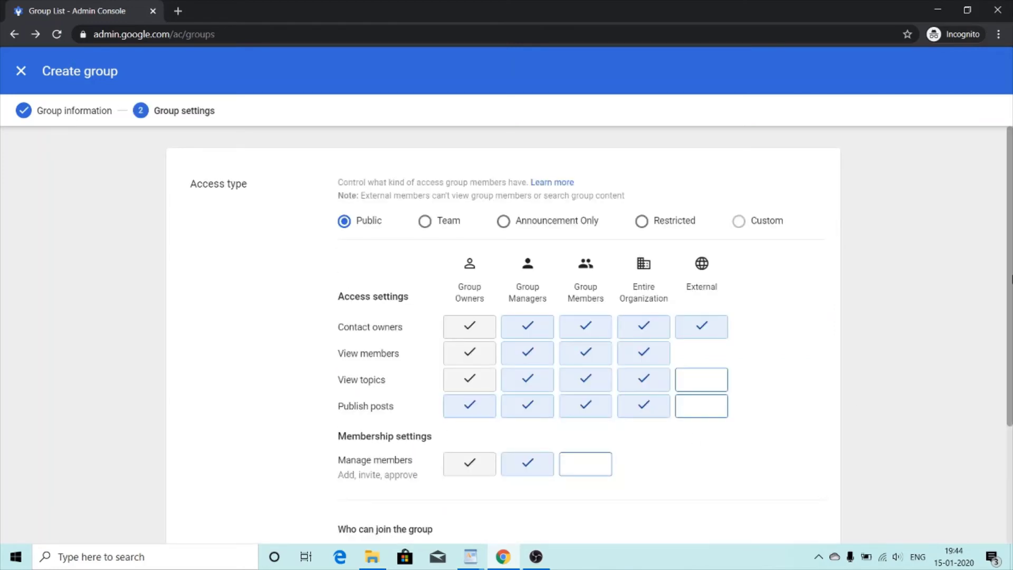
drag(1010, 280, 1011, 397)
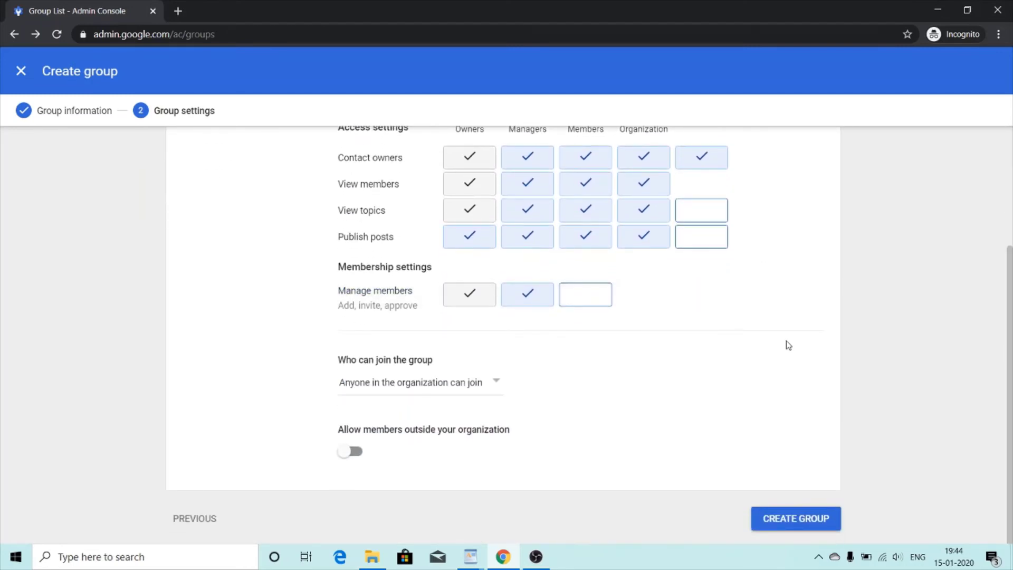
click(773, 530)
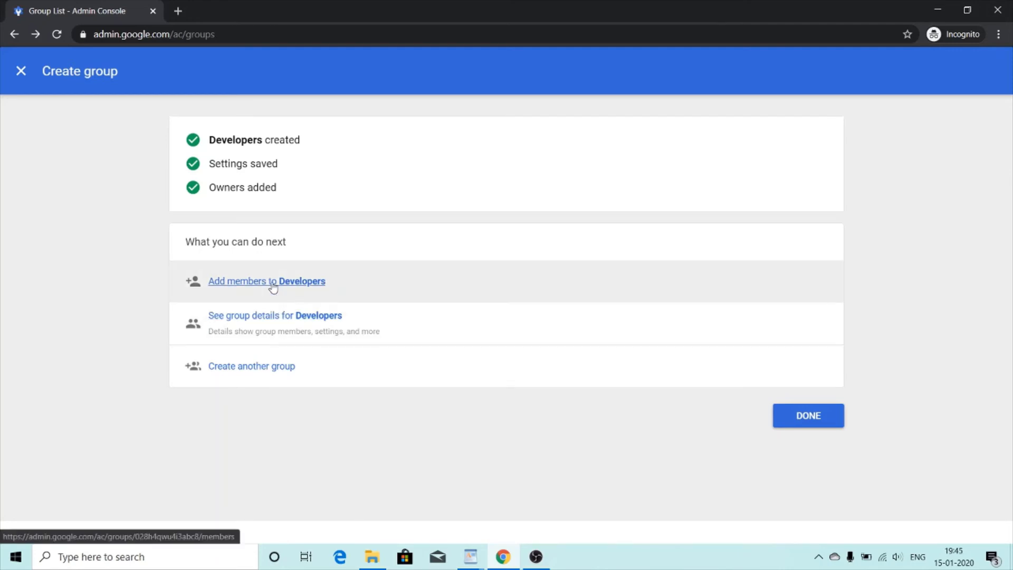
- Add one user from the organization as a member of the Developers group
click(273, 283)
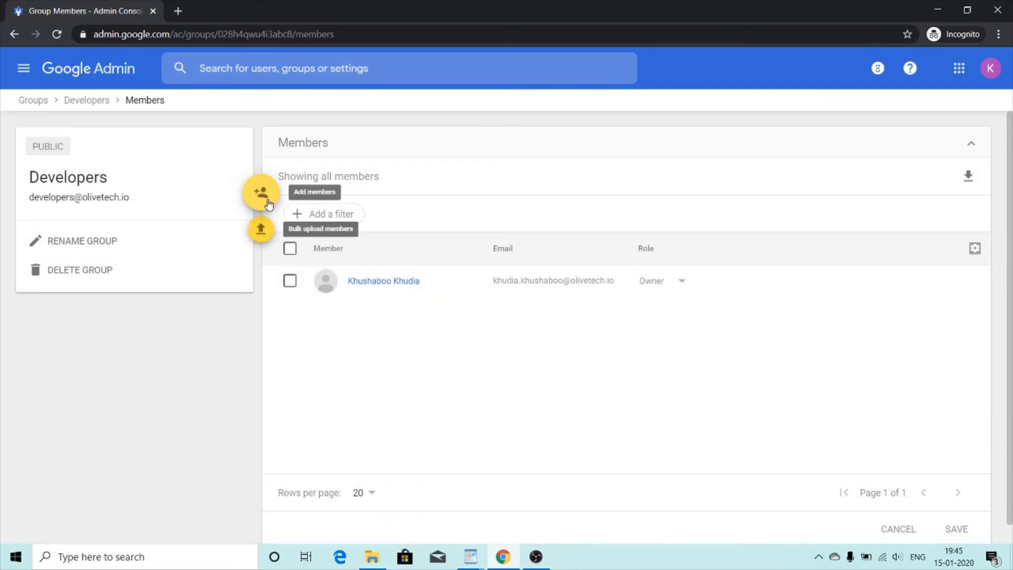
click(263, 197)
text(an)
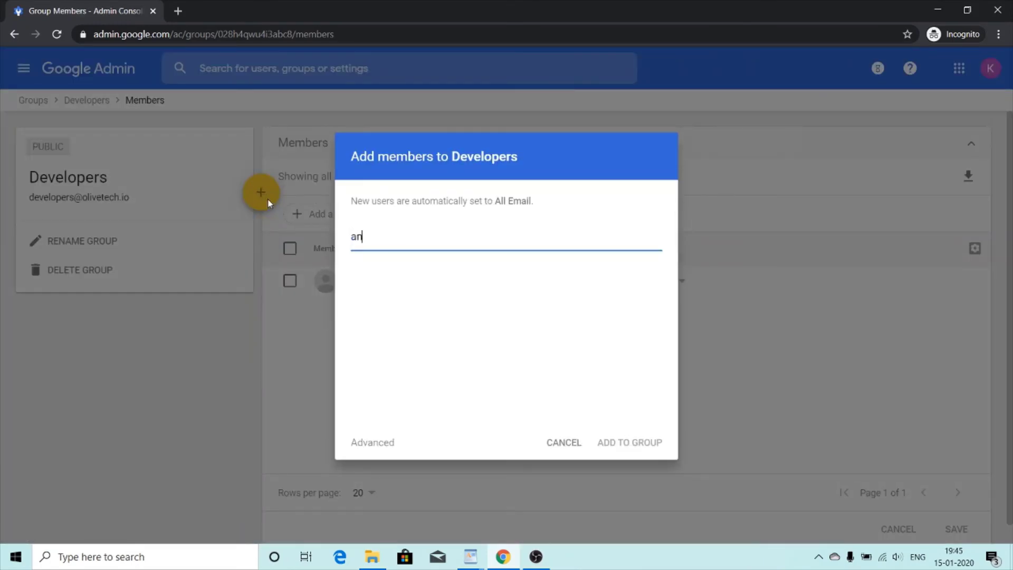
text(kit)
click(448, 269)
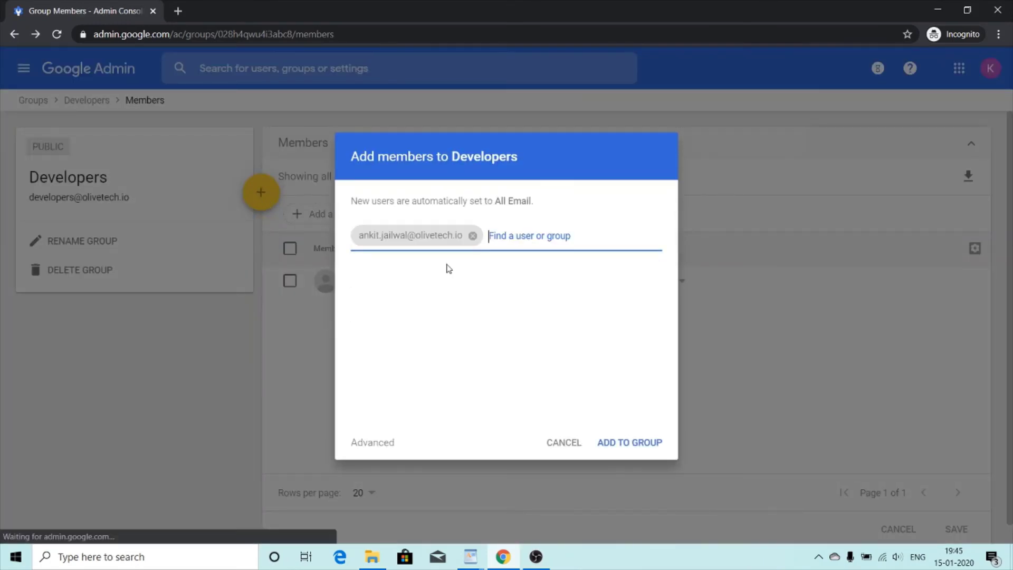
click(648, 444)
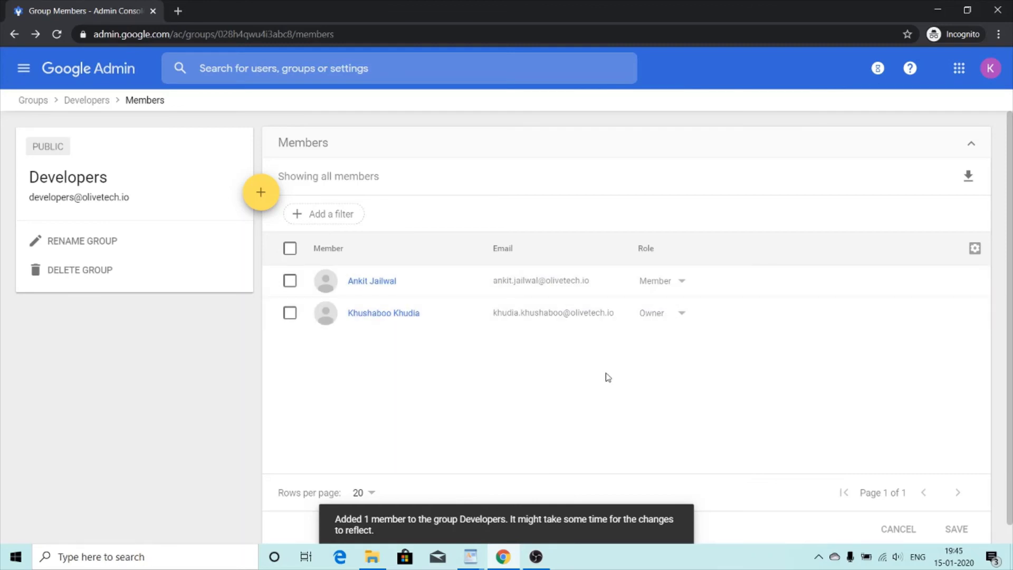
- Open the G Suite core services list and select the Developers group to manage its service status
click(111, 75)
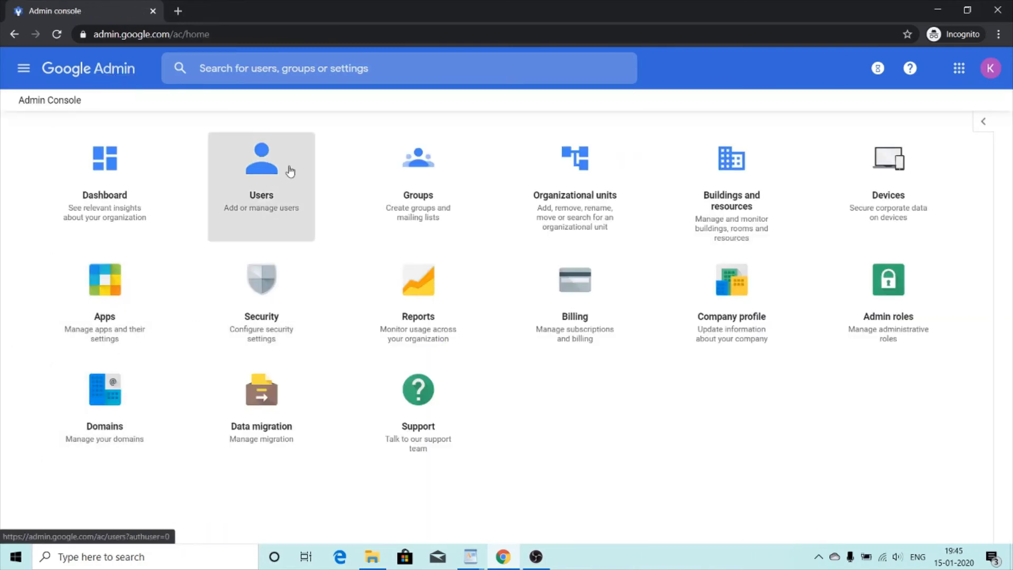
click(94, 293)
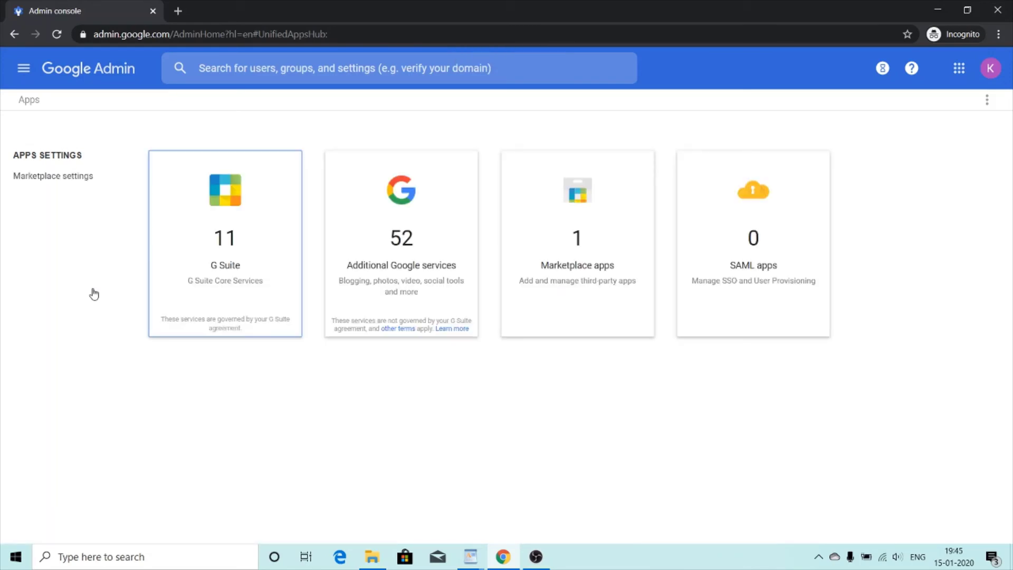
click(219, 212)
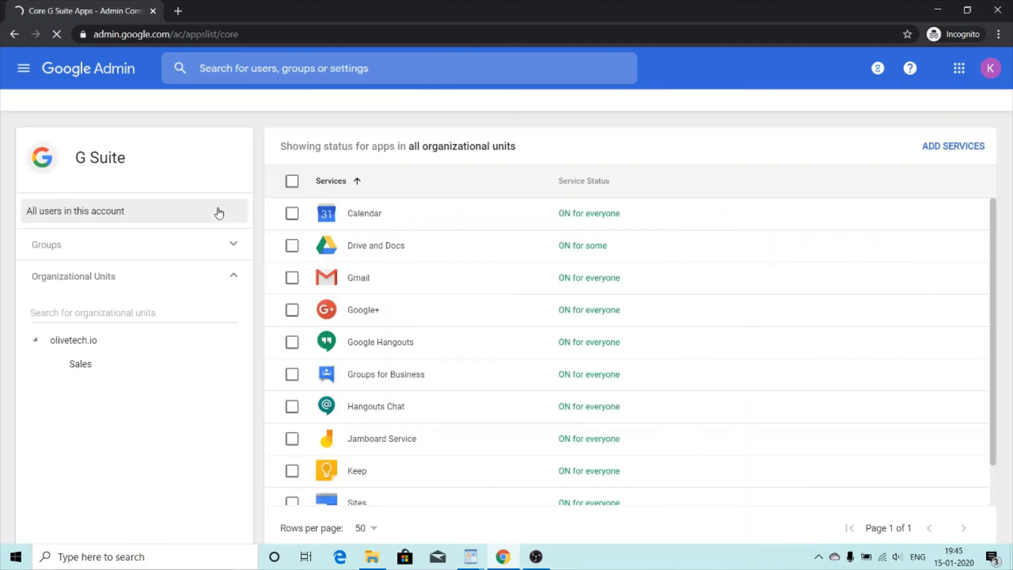
click(191, 248)
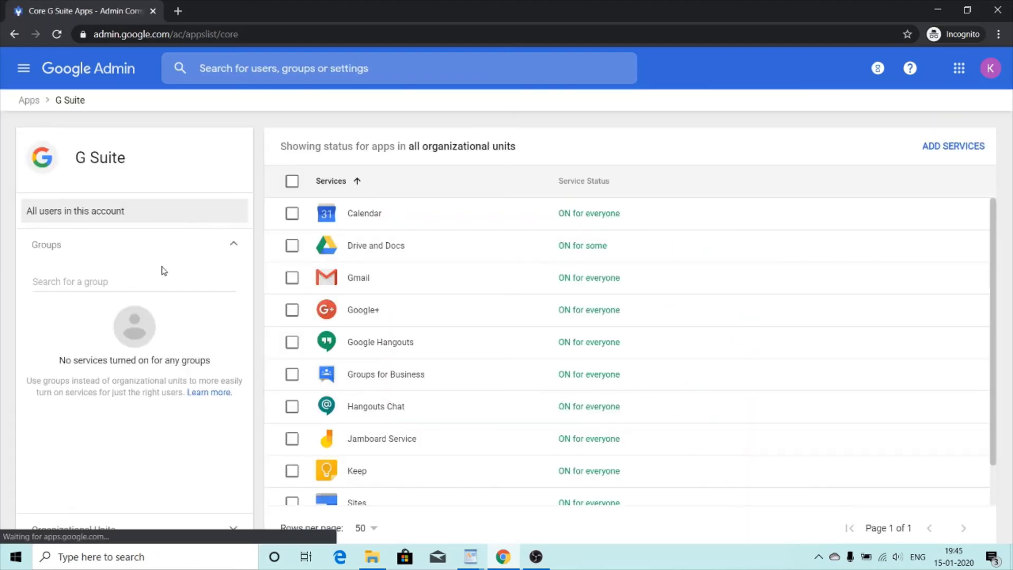
click(143, 284)
text(deve)
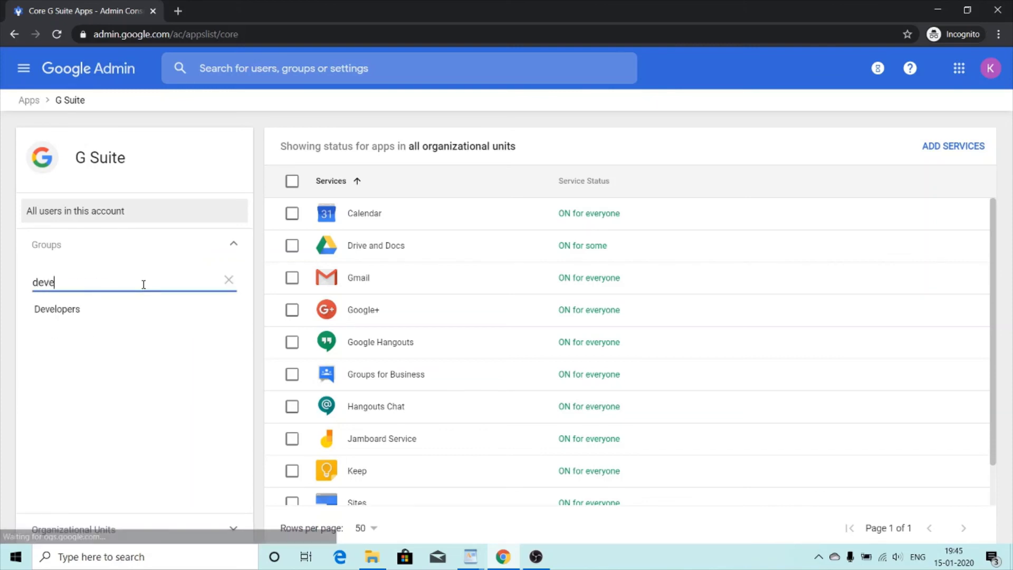
click(132, 310)
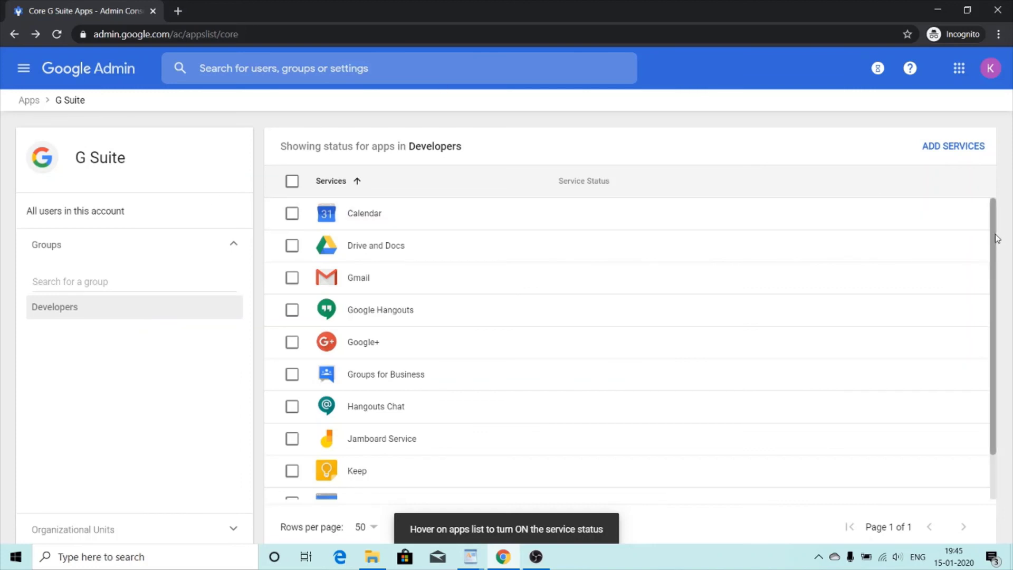
- Turn on Drive and Docs for all users in the Developers group, check its status, and return to the Admin console home page
scroll(994, 226, down, 1)
scroll(993, 236, up, 1)
mouse_move(386, 203)
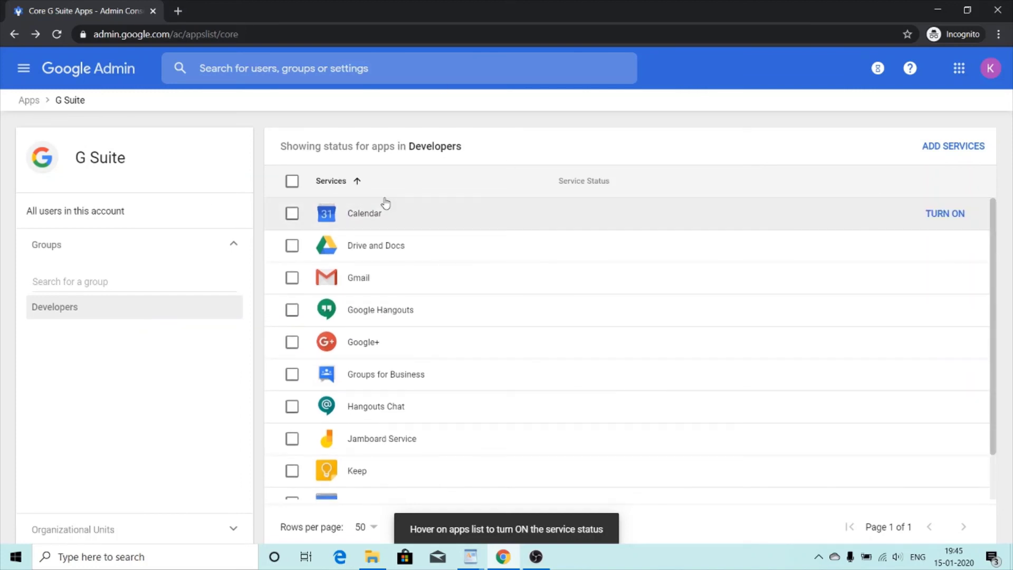
mouse_move(287, 243)
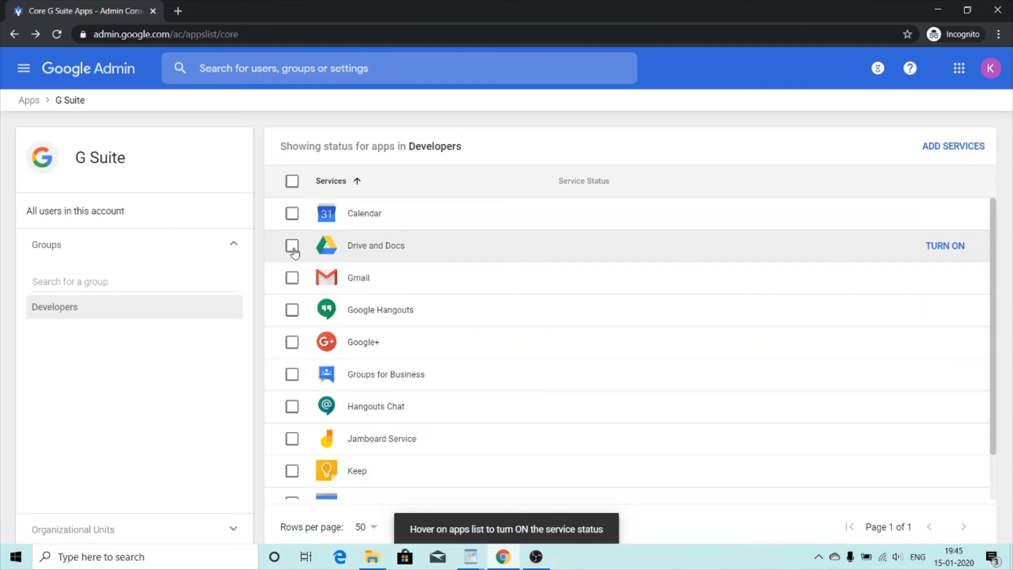
click(292, 247)
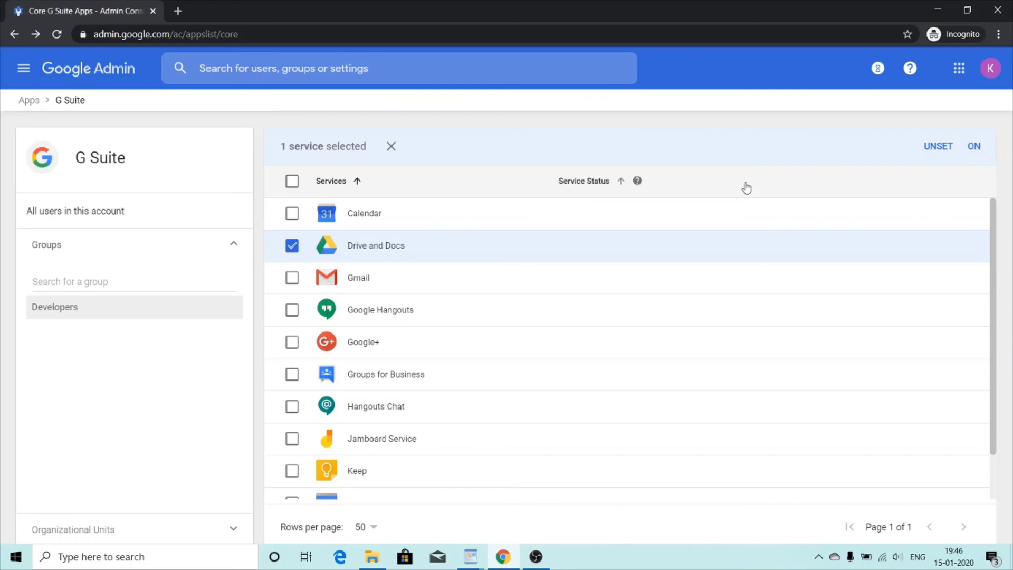
click(973, 147)
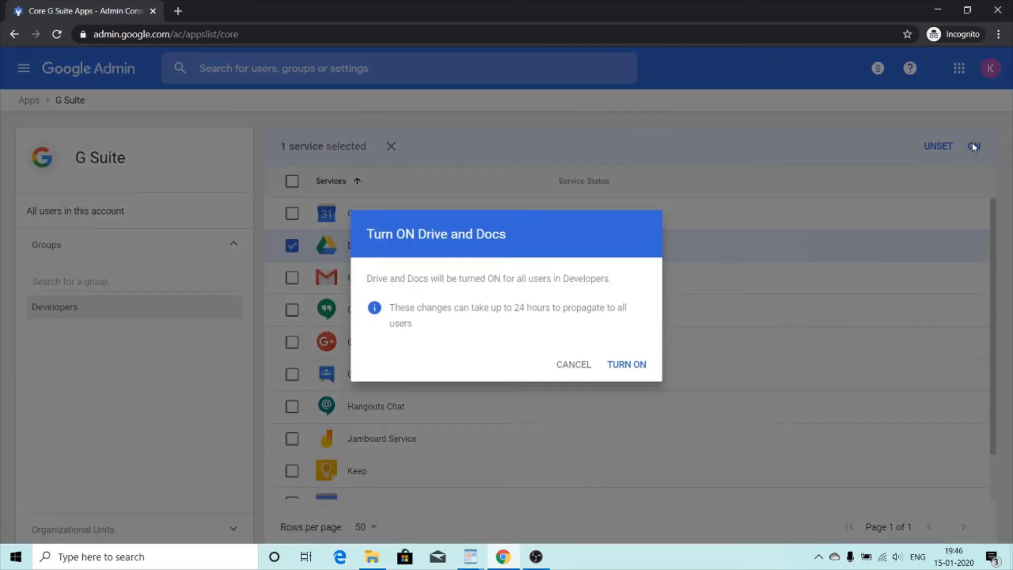
click(625, 366)
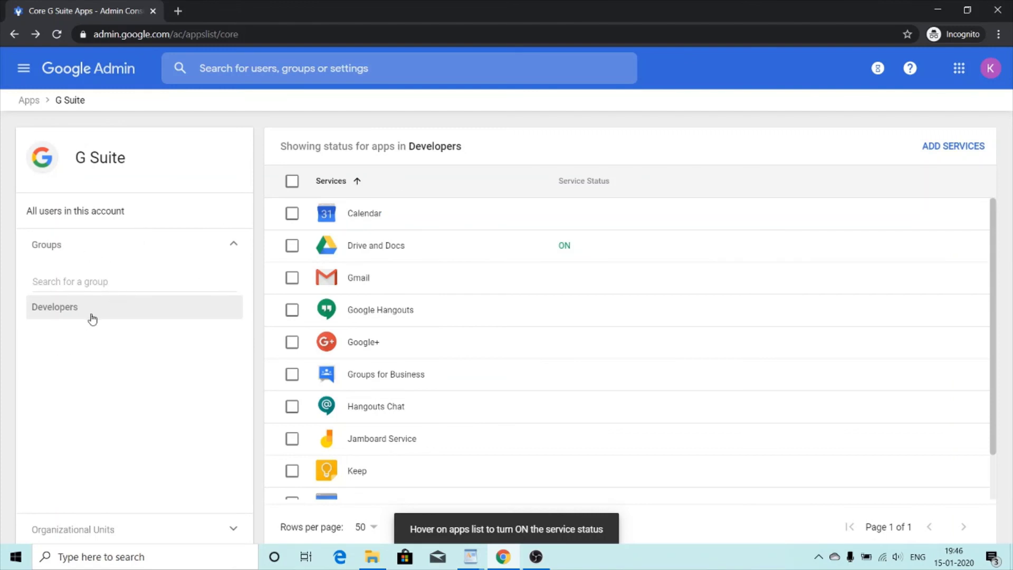
mouse_move(389, 248)
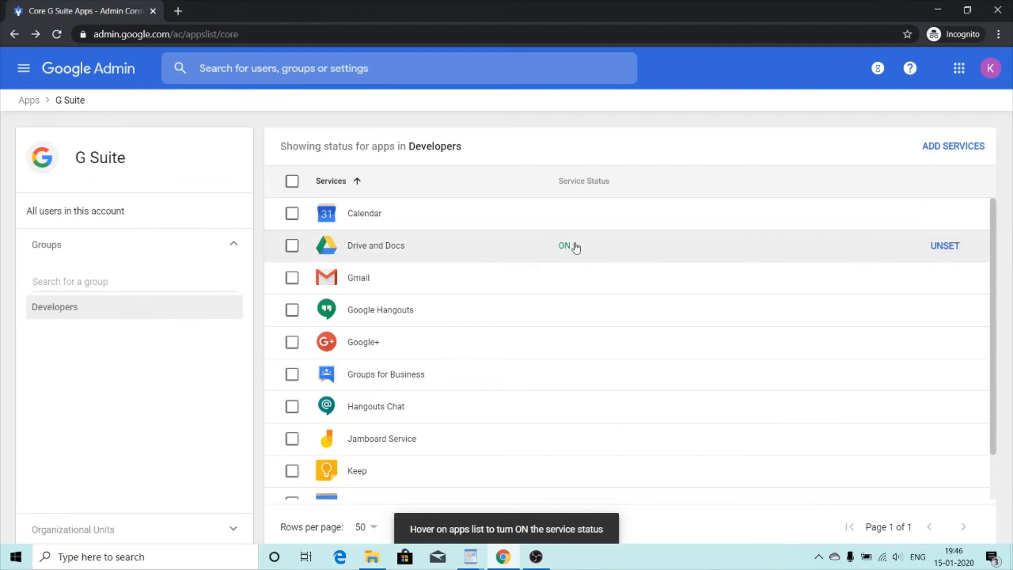
click(53, 76)
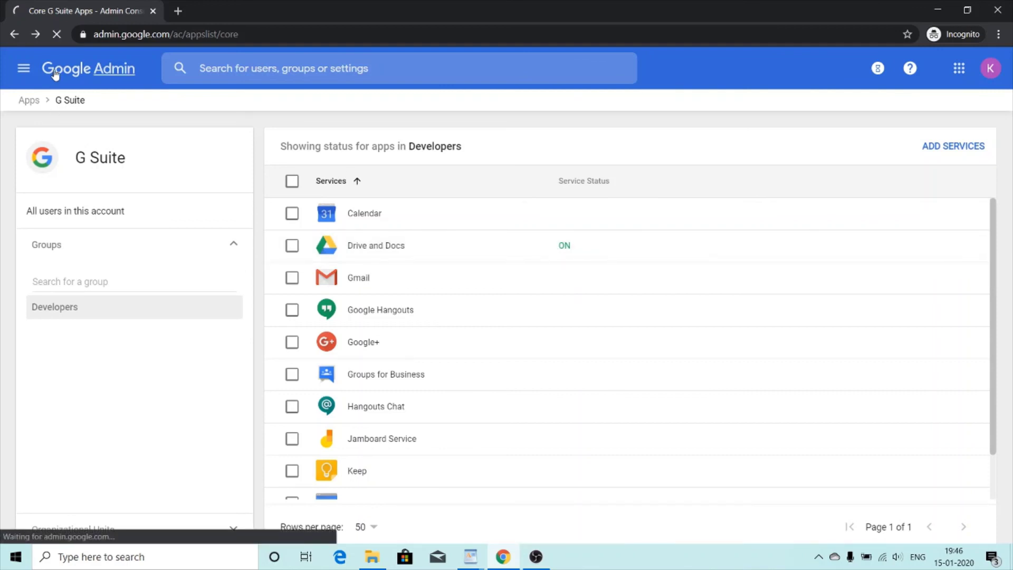